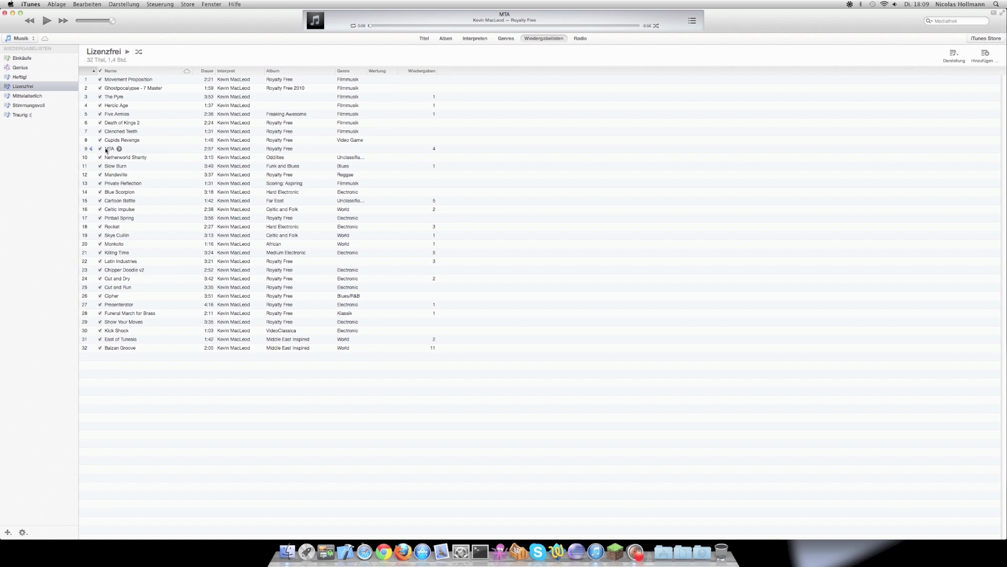
Step: Limit the MTA track in its information options to start at 0:00 and stop at 0:30
click(119, 149)
click(121, 151)
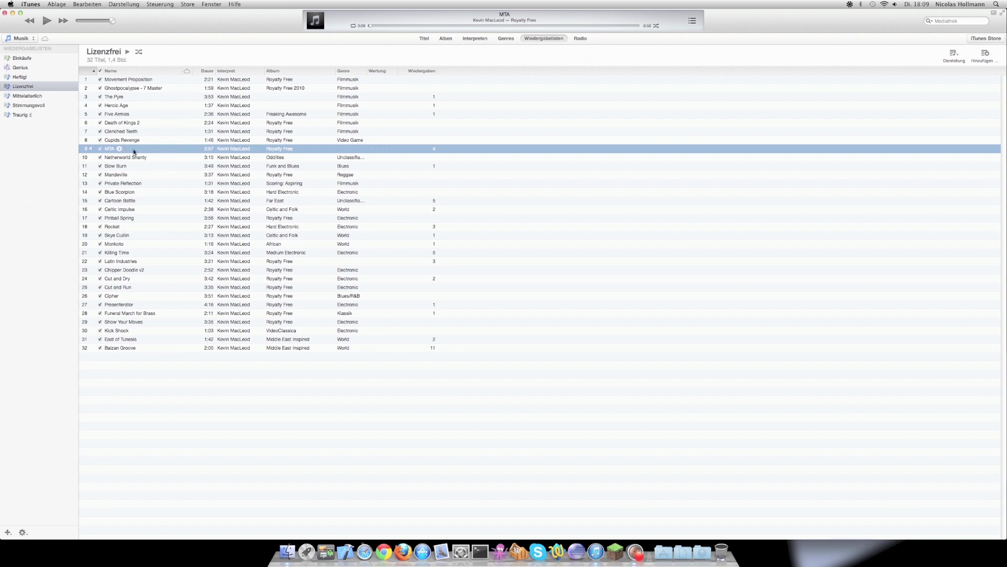
right_click(134, 152)
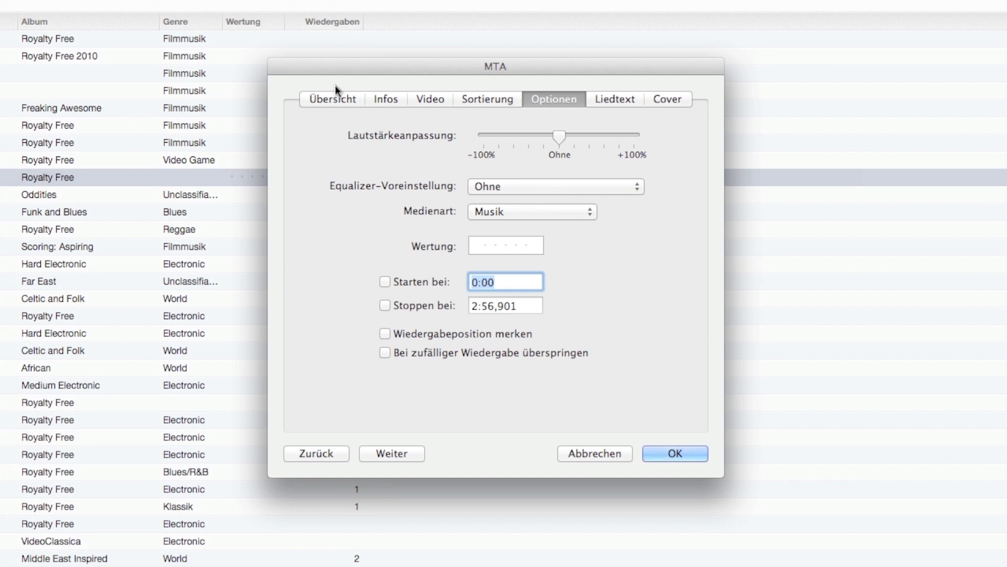
click(336, 97)
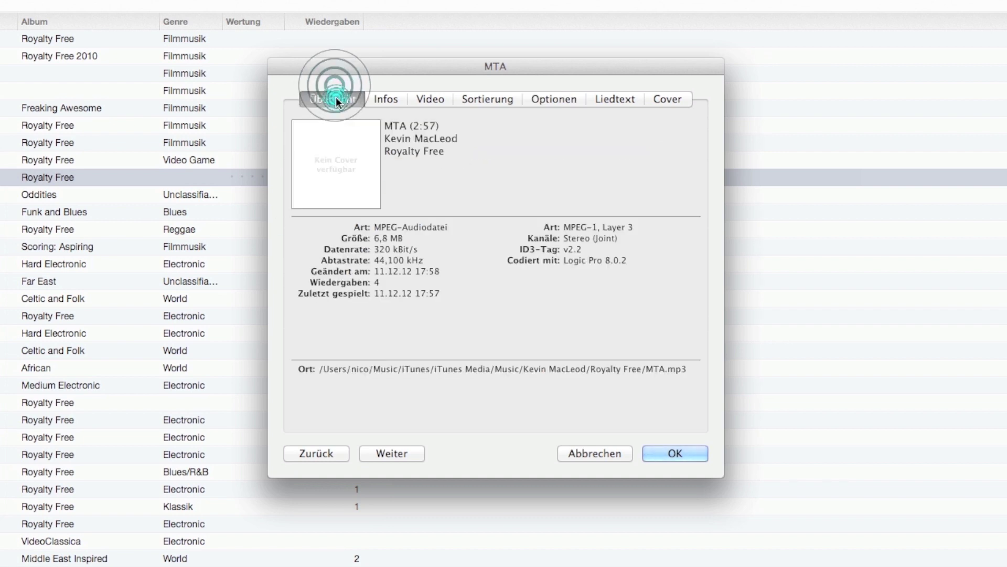
click(560, 101)
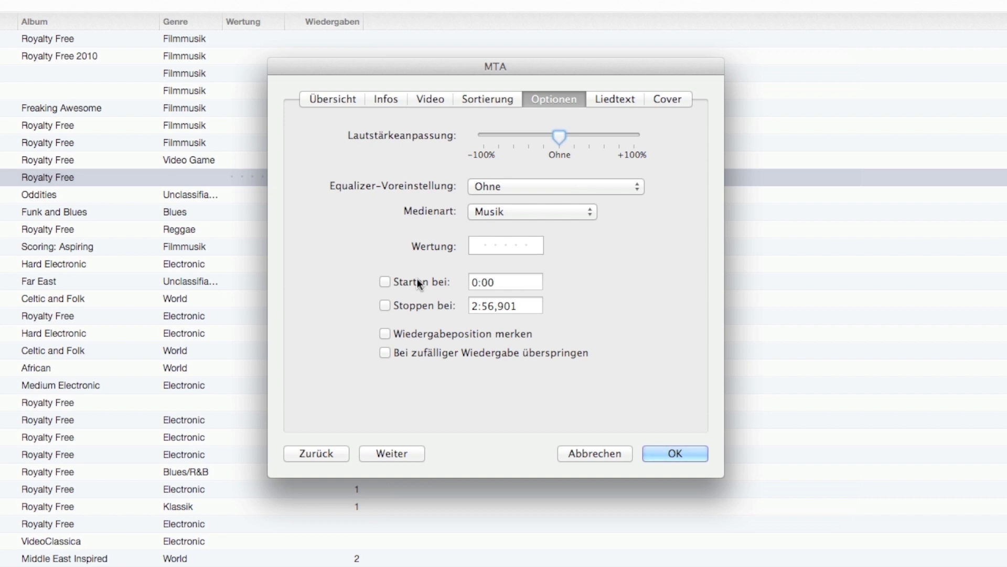
click(386, 280)
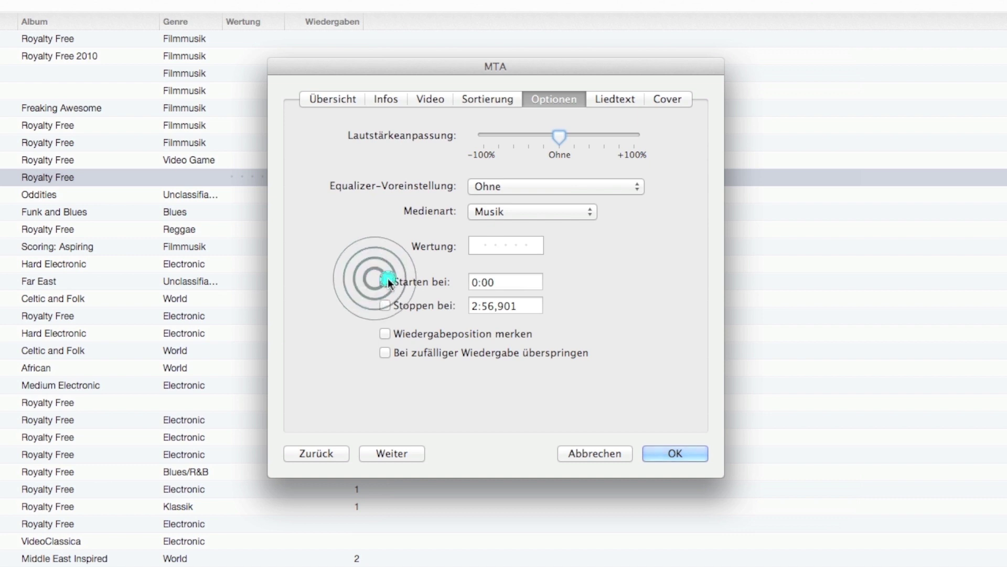
click(386, 305)
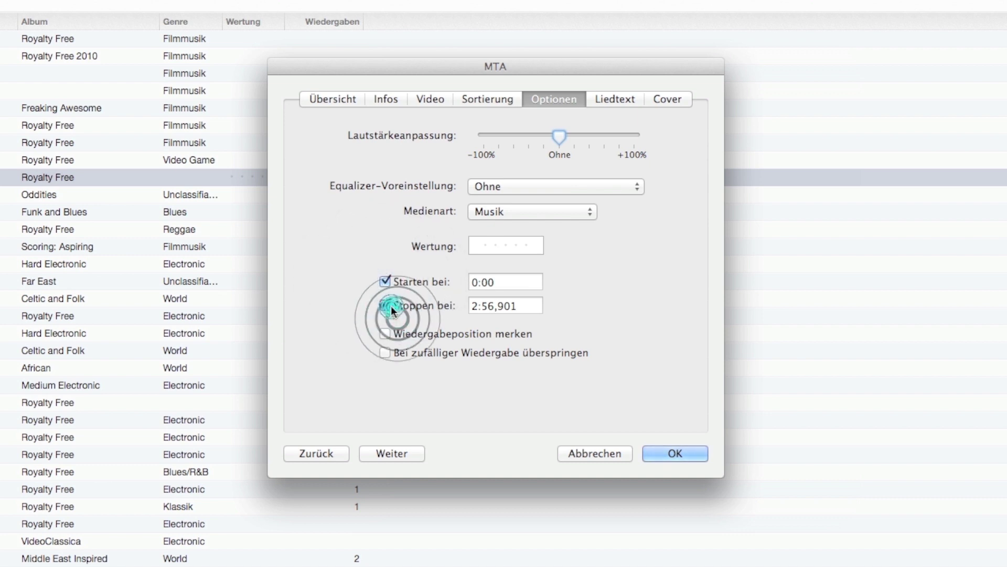
click(528, 306)
text(0:30)
click(691, 454)
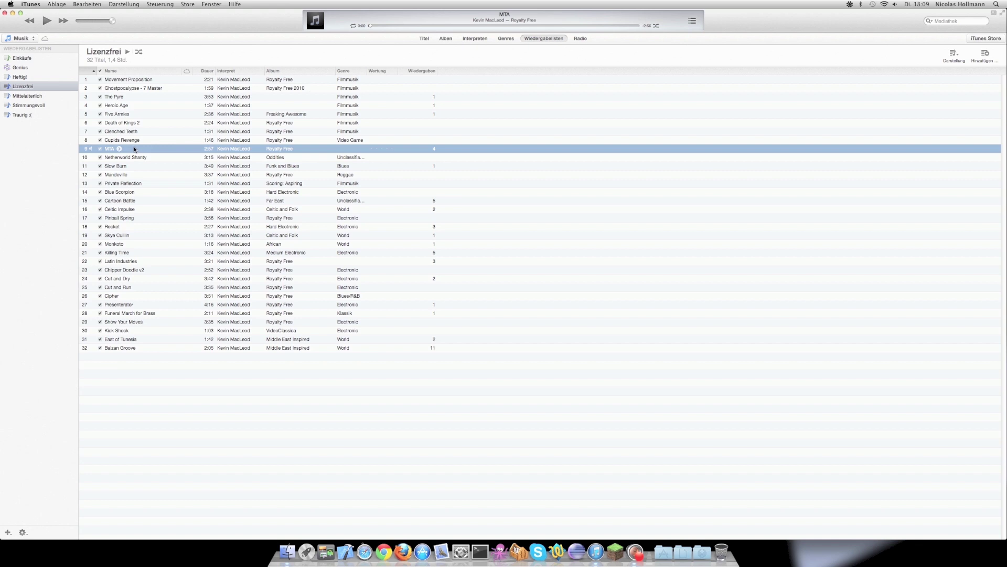
Step: Play the MTA track, skip ahead to check where it stops, and pause playback
click(47, 21)
click(47, 21)
click(447, 26)
click(41, 20)
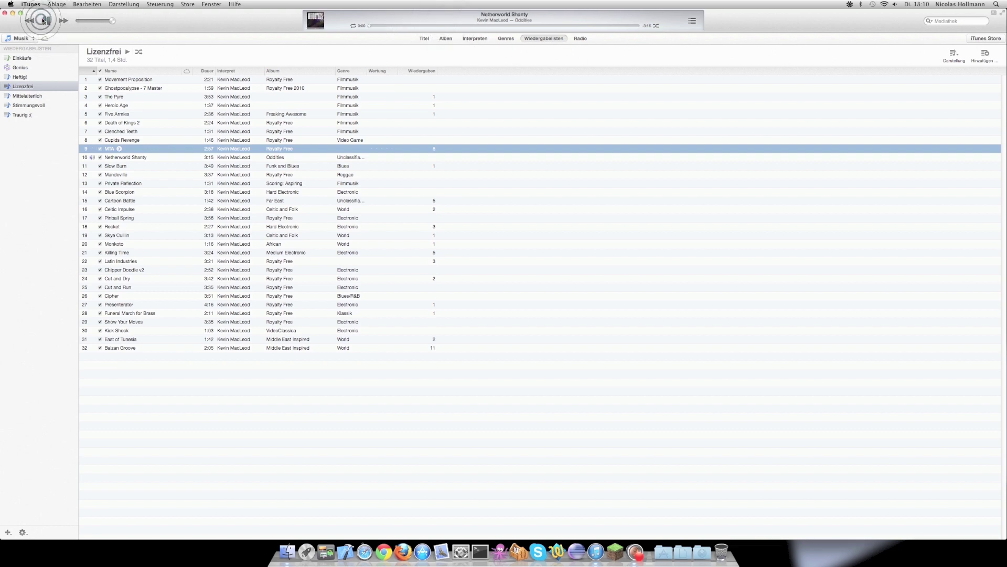
click(46, 20)
Step: Create an AAC version of the shortened MTA track in the Lizenzfrei playlist
click(111, 152)
click(146, 151)
right_click(139, 149)
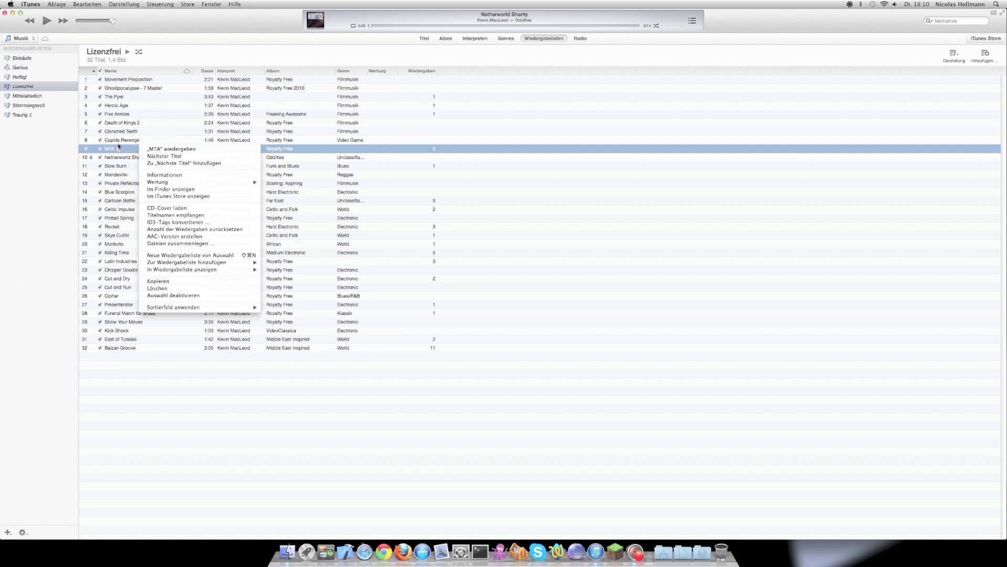
click(176, 238)
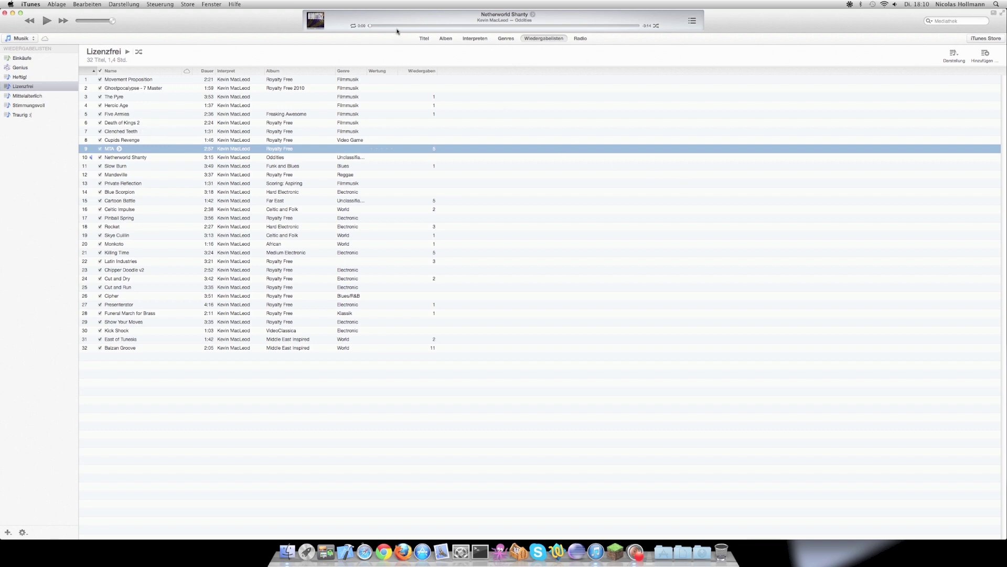
Step: Find the 0:30 version of MTA in the full song list and copy it onto the desktop
click(424, 39)
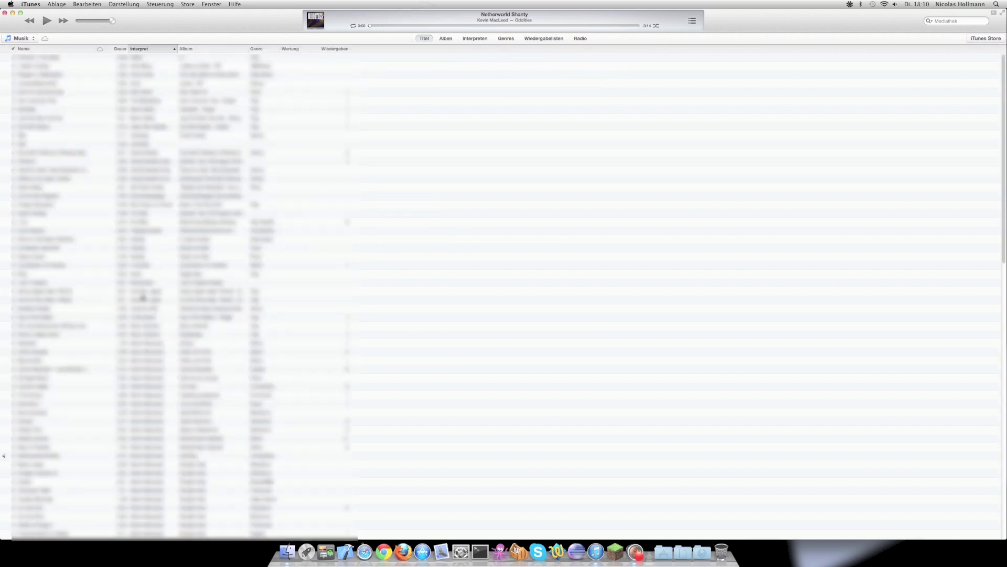
scroll(157, 291, down, 5)
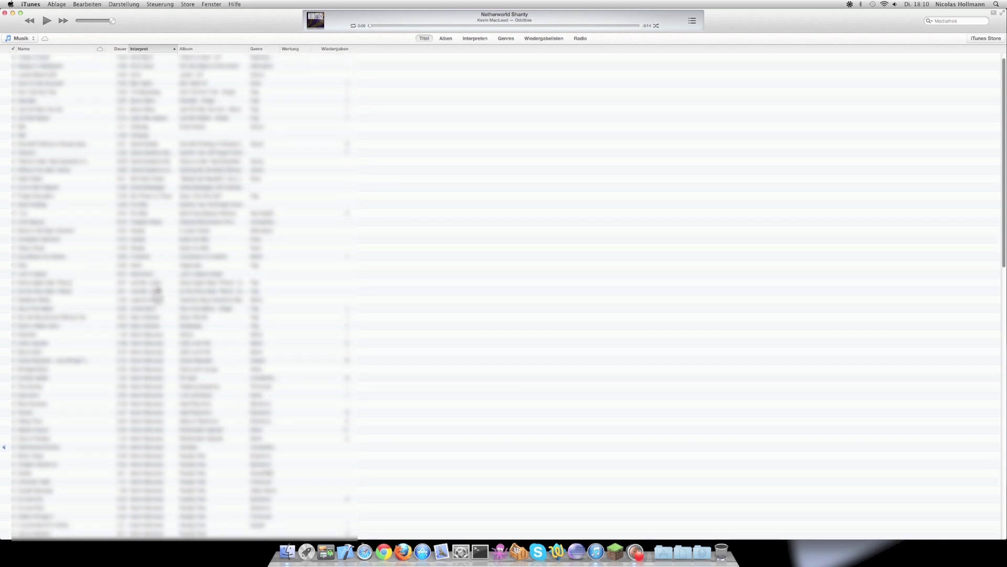
scroll(113, 343, down, 8)
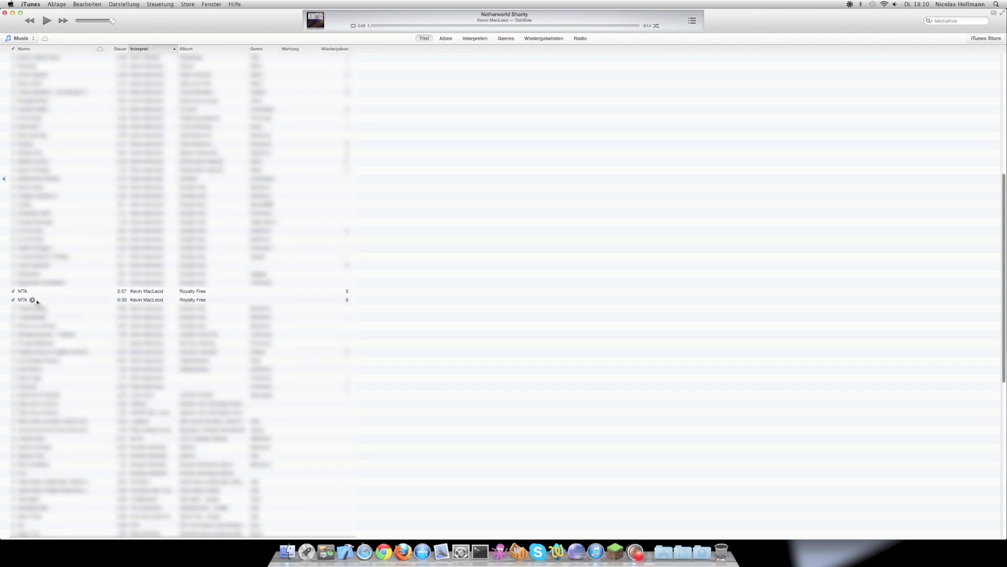
click(48, 301)
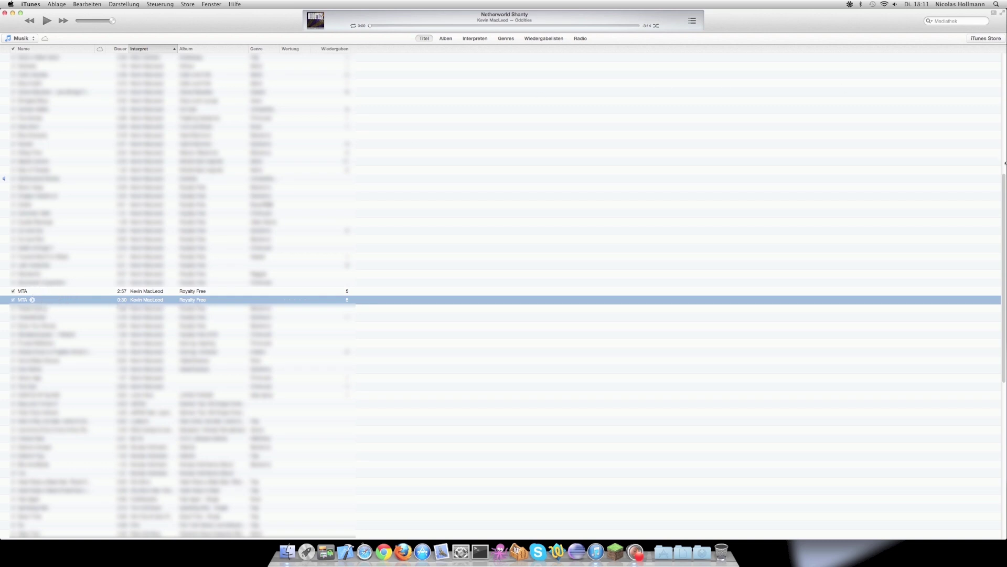
drag(1006, 152, 521, 113)
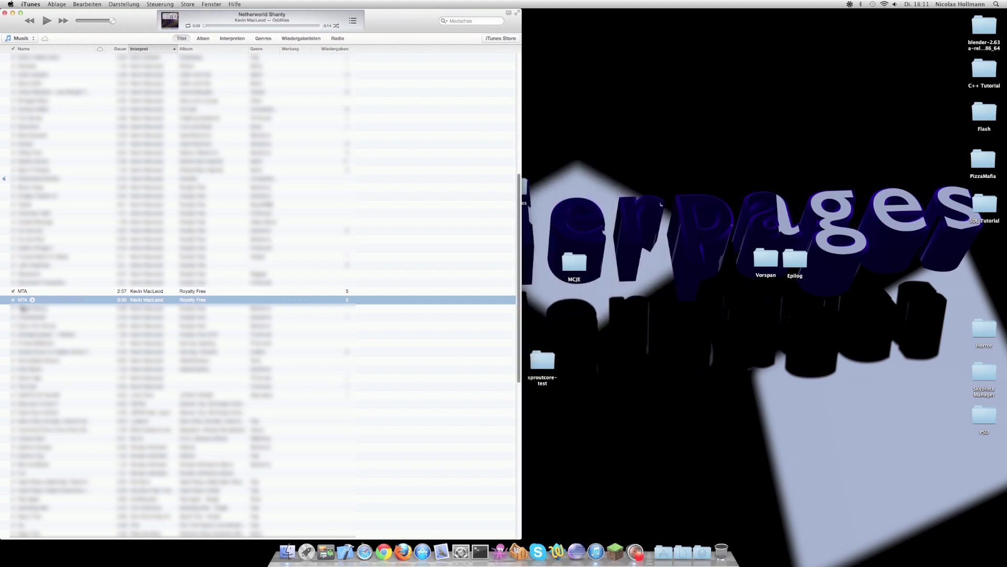
drag(20, 301, 649, 352)
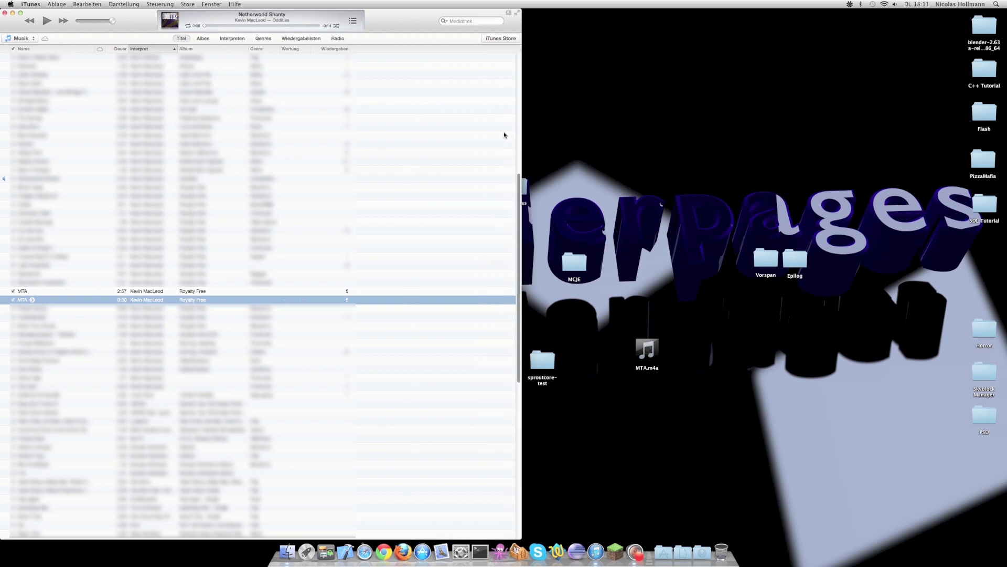
Step: Switch to the Finder and open its preferences
scroll(522, 61, up, 5)
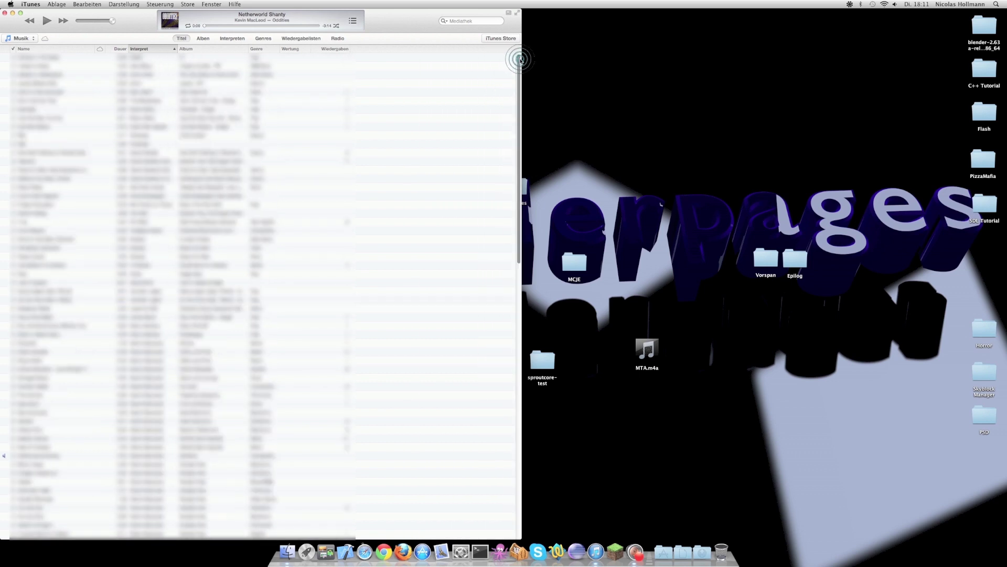
drag(660, 117, 733, 192)
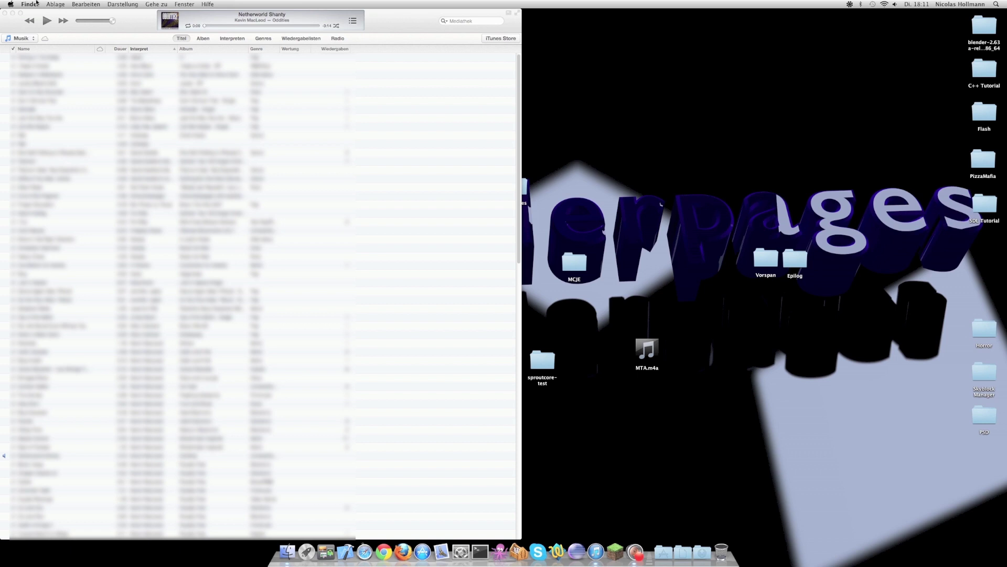
click(38, 3)
click(45, 26)
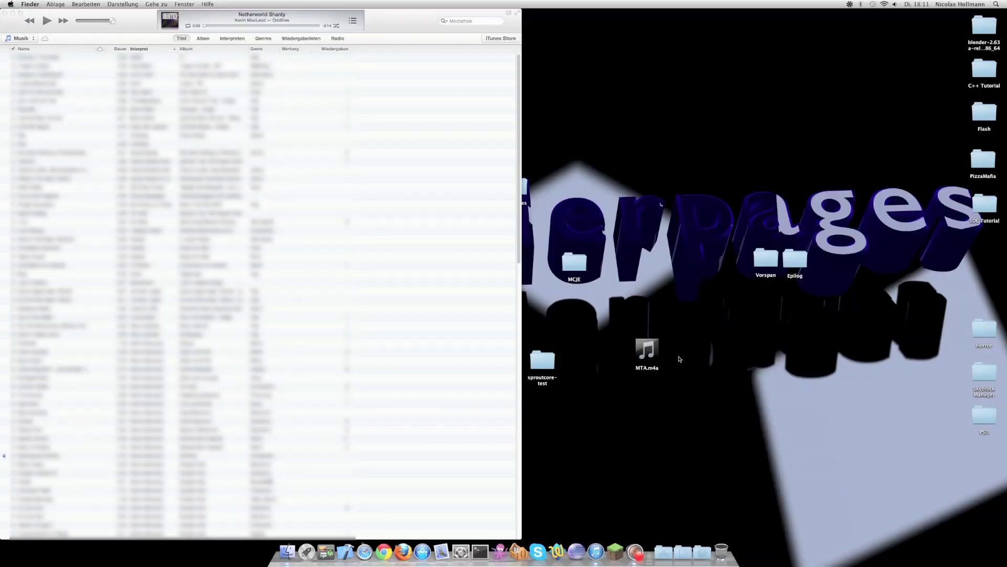
drag(674, 349, 719, 407)
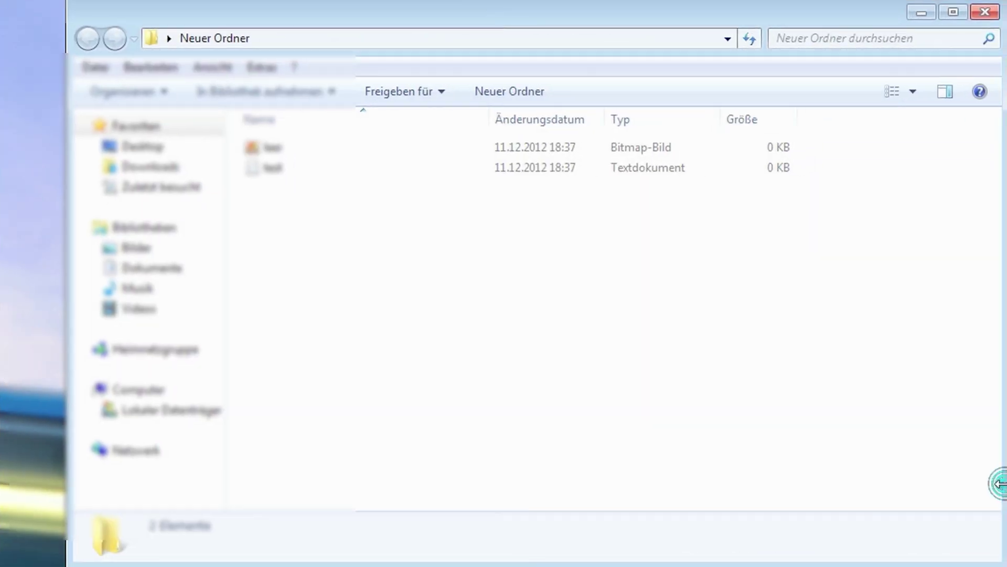
Step: Narrow the Neuer Ordner window and examine how the files leer and test are named
drag(996, 481, 942, 473)
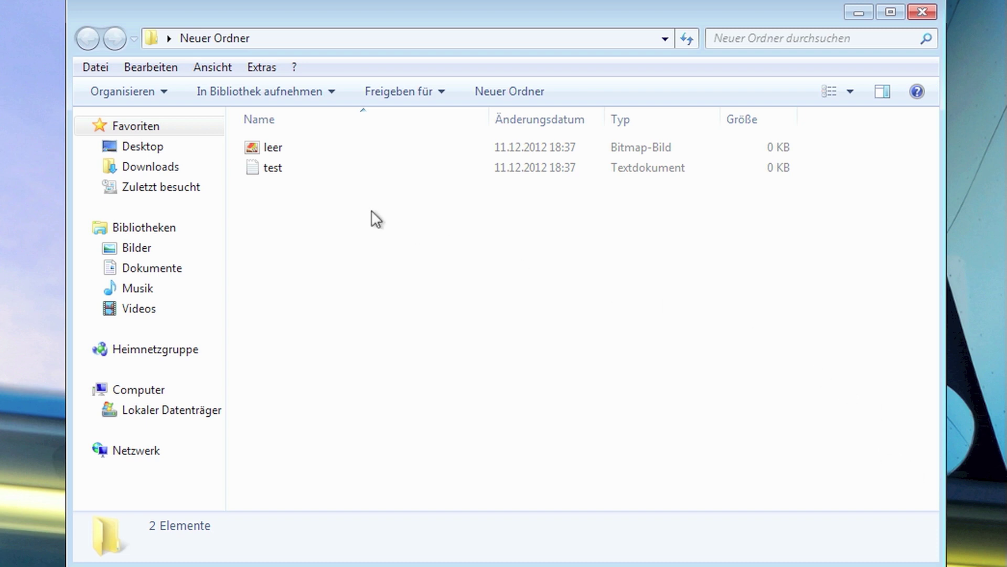
click(424, 287)
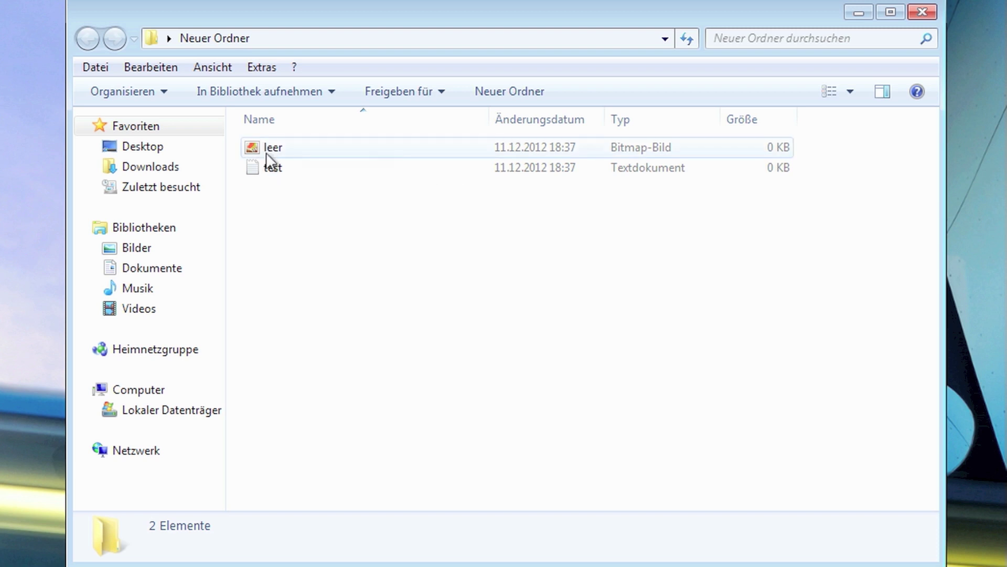
drag(297, 177, 280, 155)
click(323, 203)
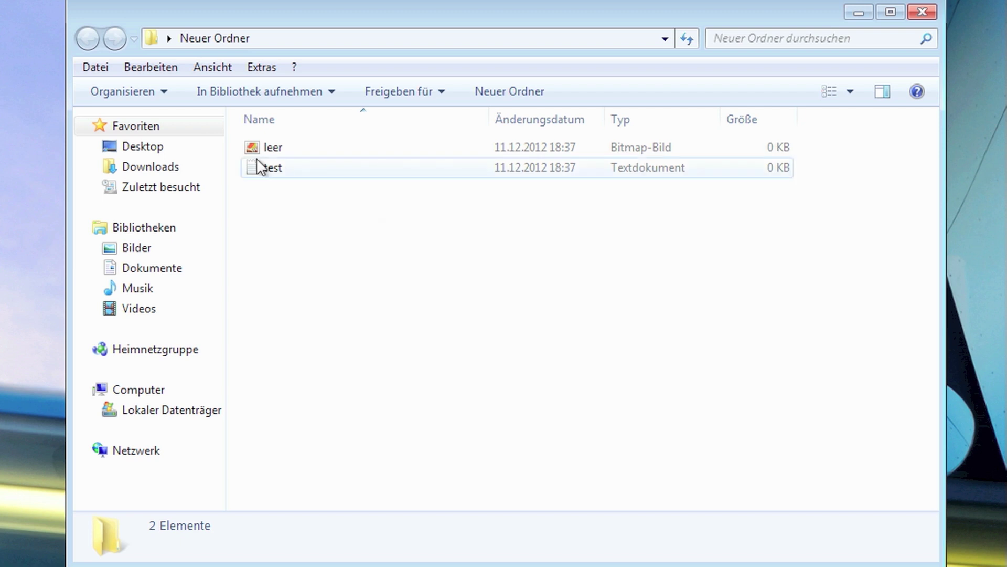
drag(284, 179, 286, 142)
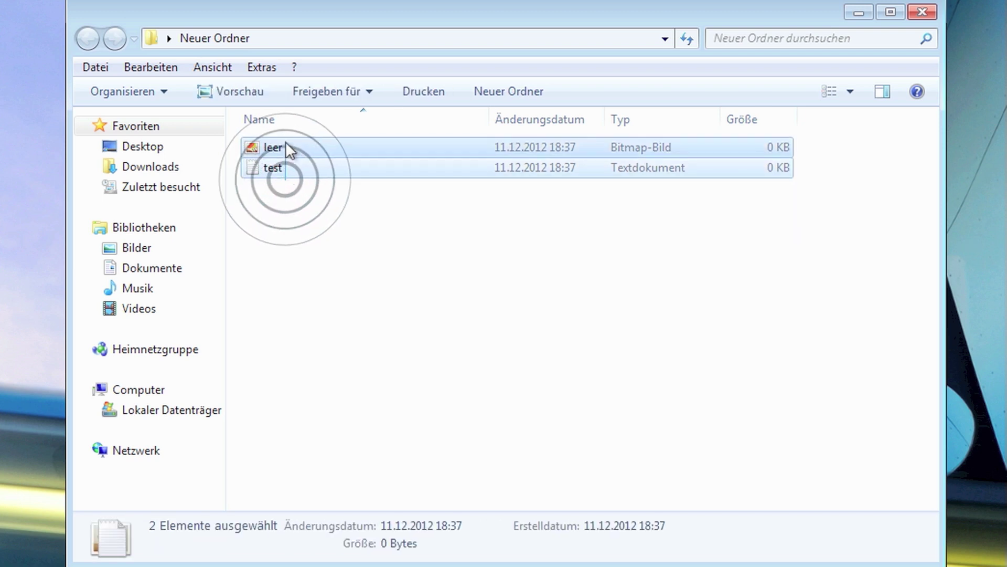
click(314, 215)
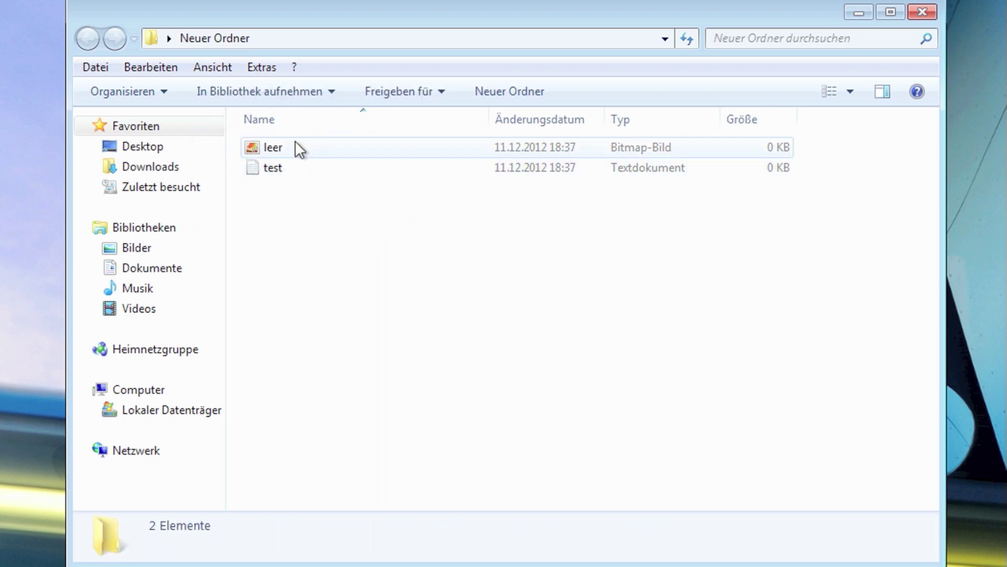
click(274, 164)
click(294, 202)
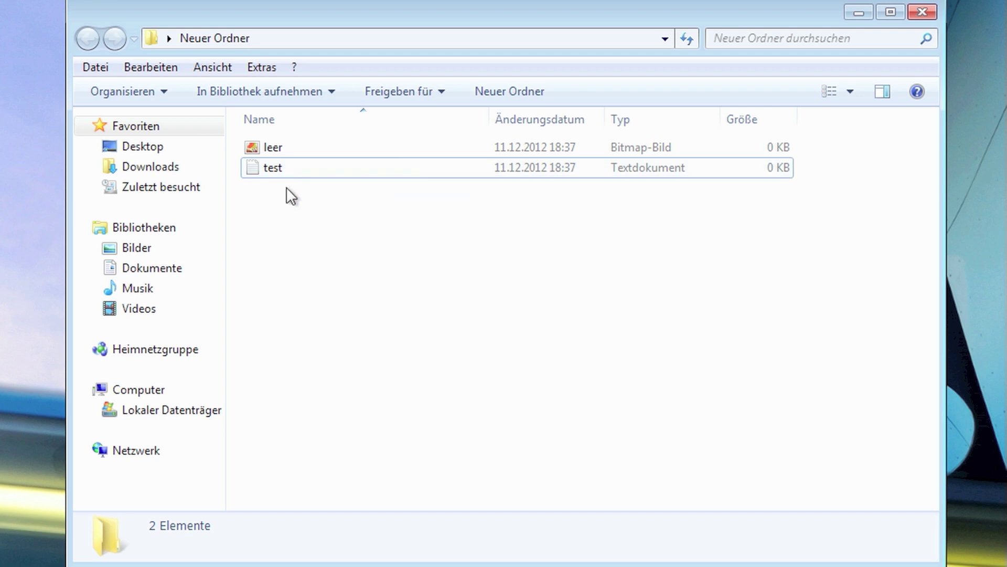
click(321, 203)
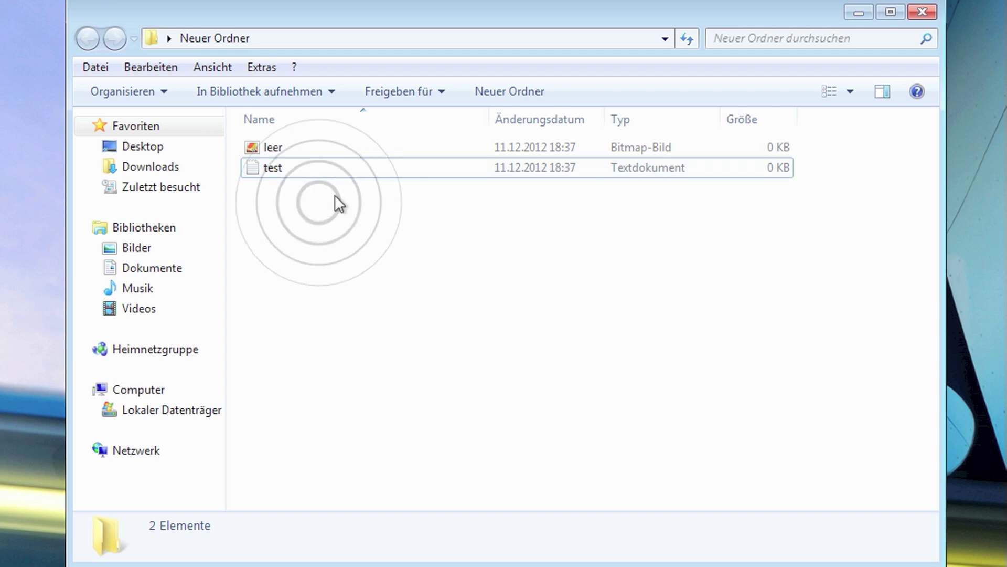
Step: Rename the text document test in the folder as test.m4r
right_click(291, 170)
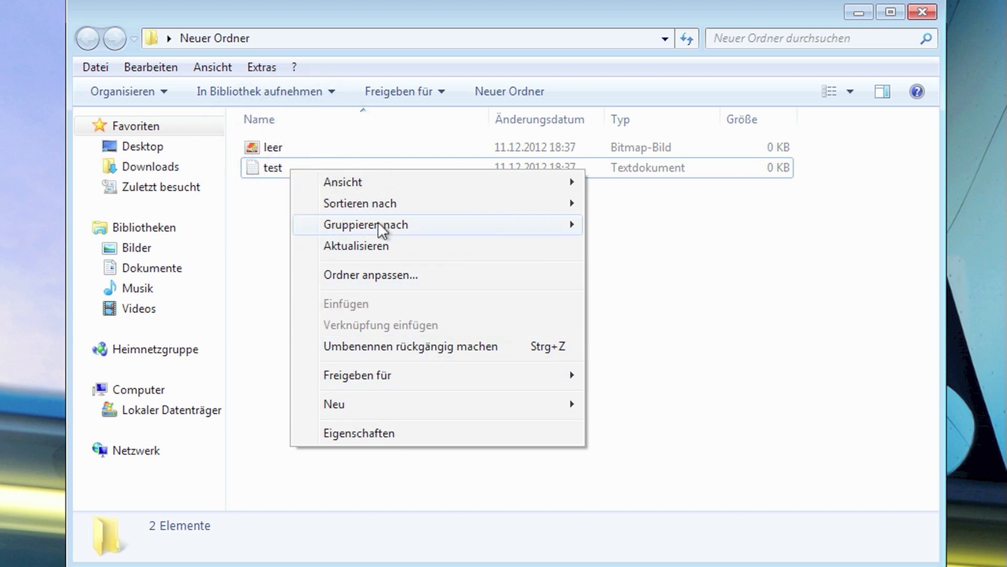
click(270, 282)
click(270, 167)
right_click(271, 167)
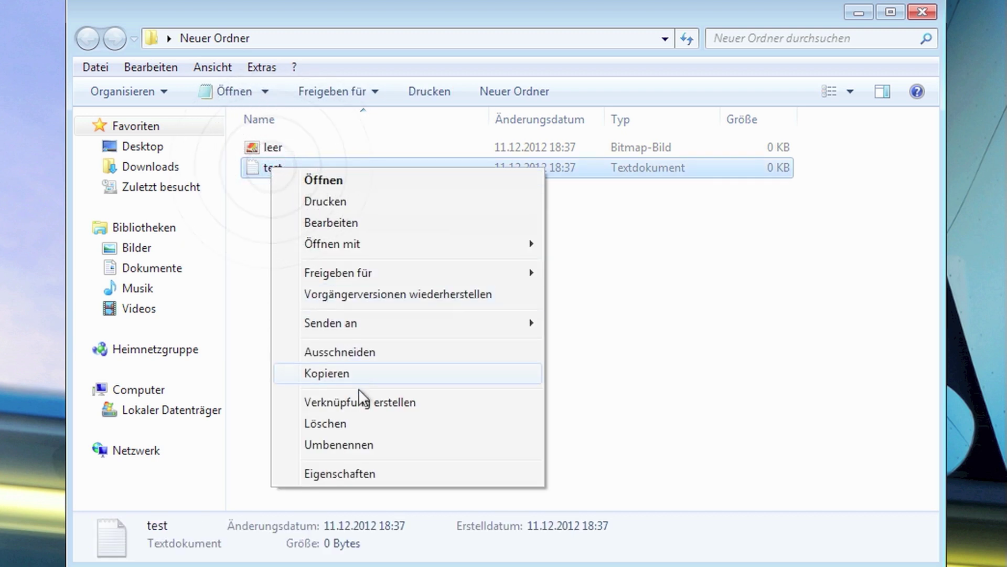
click(362, 445)
click(290, 167)
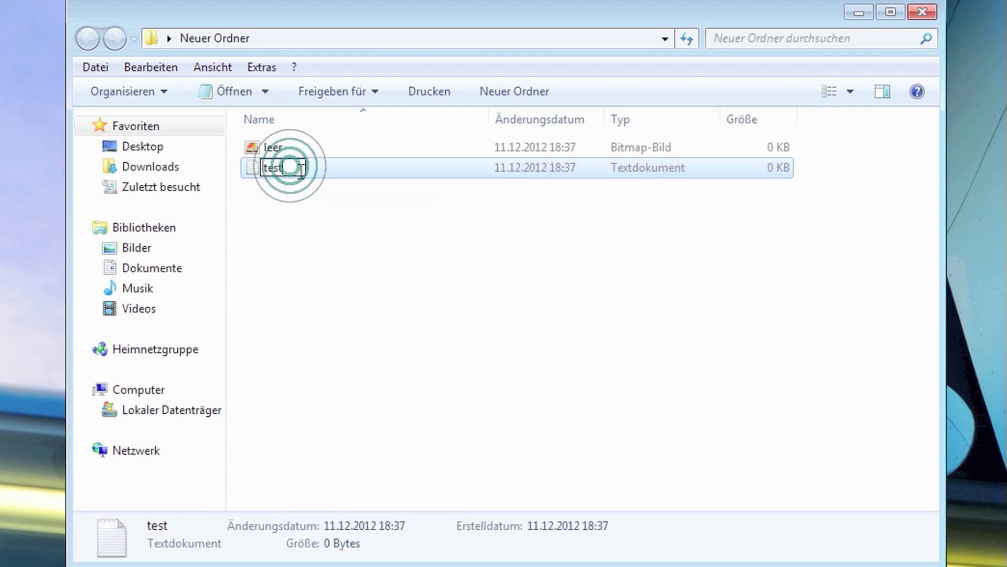
text(.m4r)
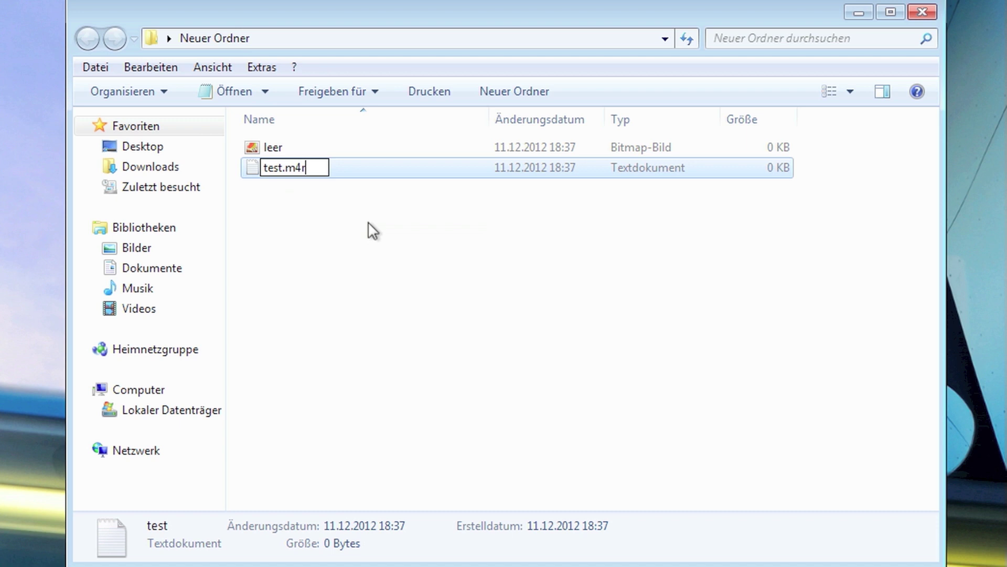
click(355, 218)
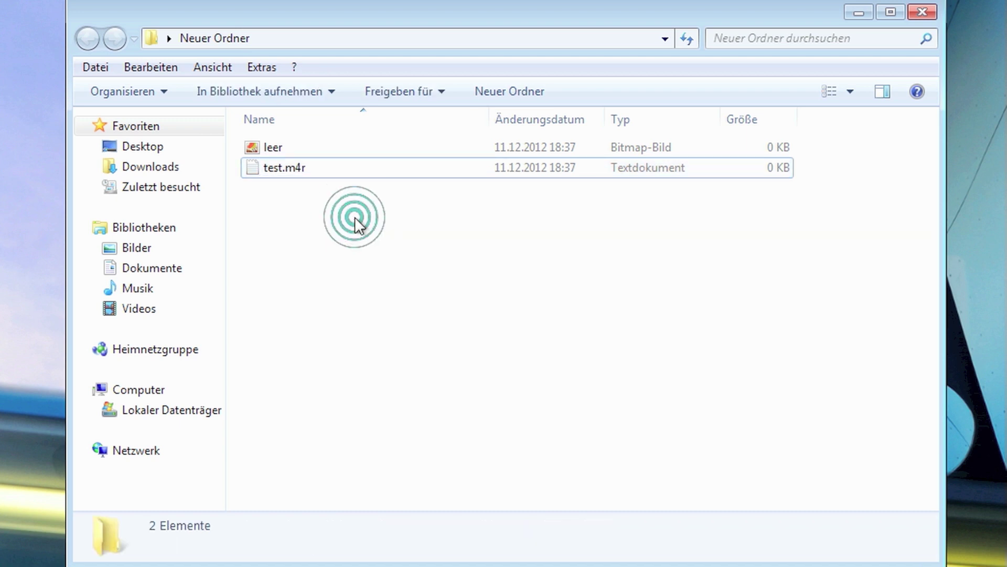
Step: Open the test.m4r file to check which program handles it, and close it again
double_click(291, 164)
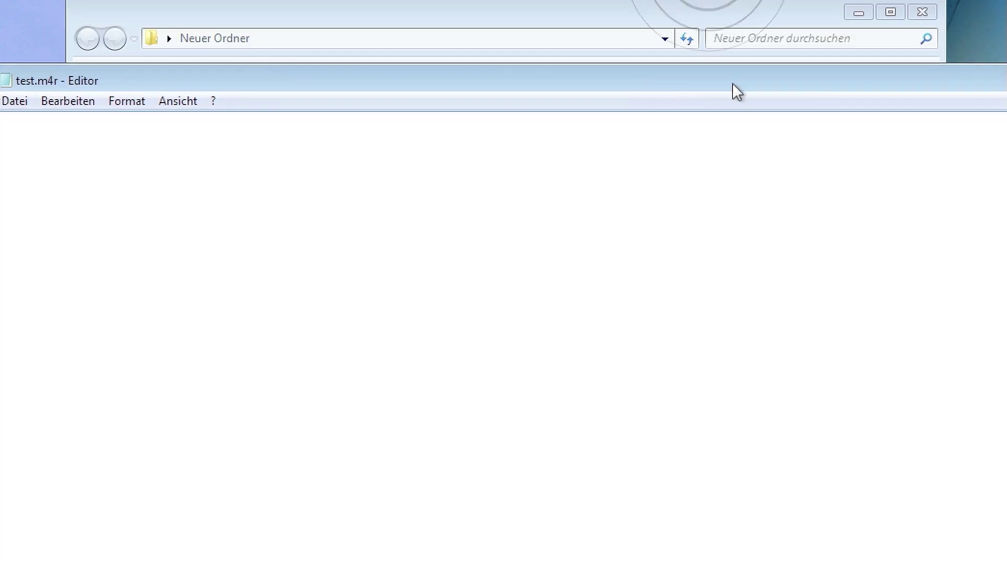
drag(814, 87, 698, 86)
click(997, 74)
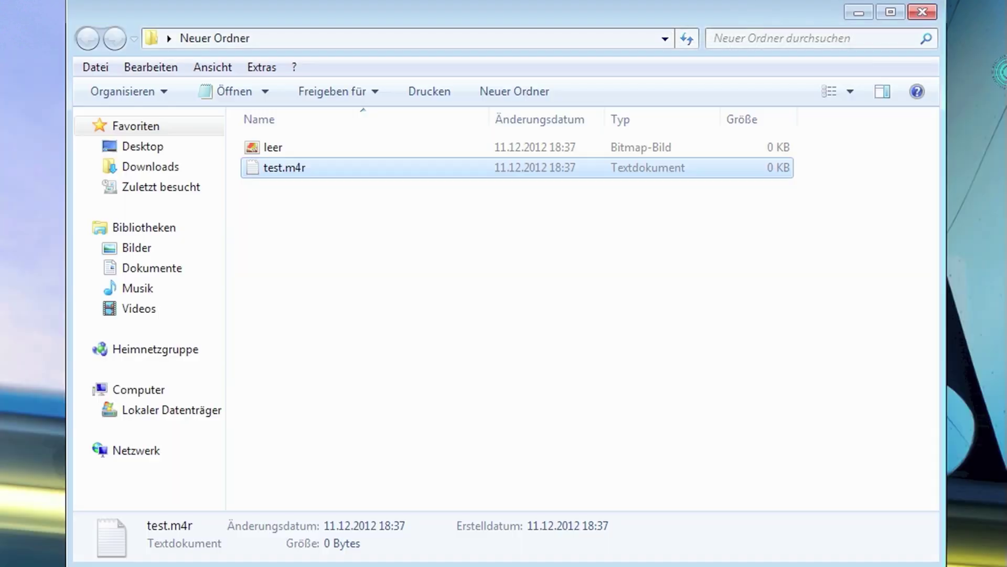
Step: Rename the file test.m4r in the folder back to test
click(461, 286)
right_click(308, 166)
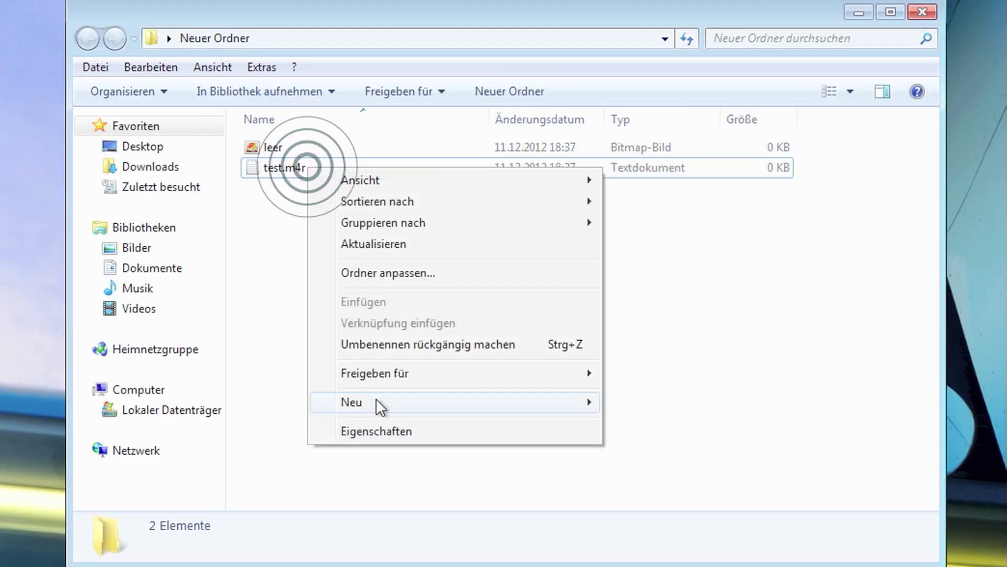
click(292, 253)
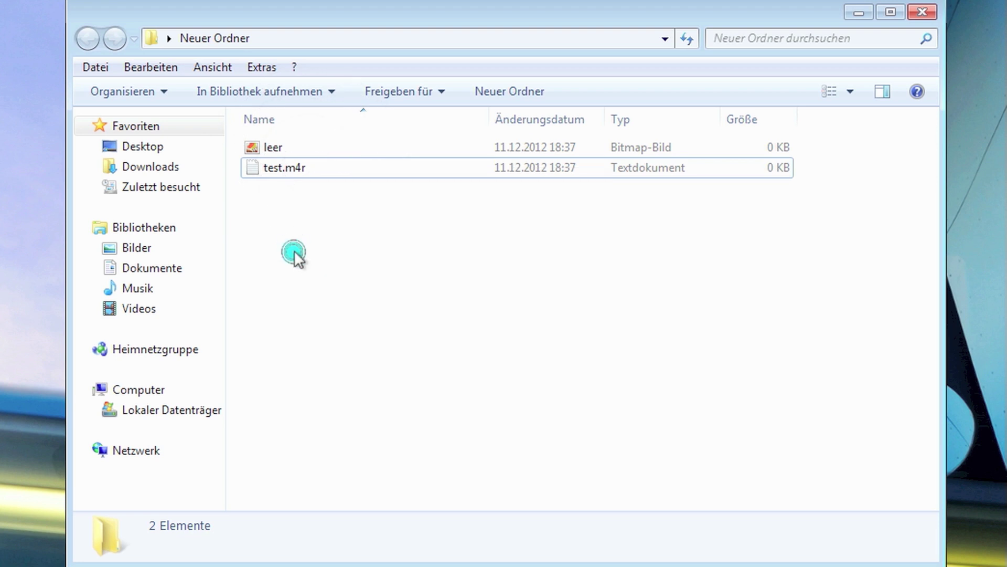
right_click(288, 165)
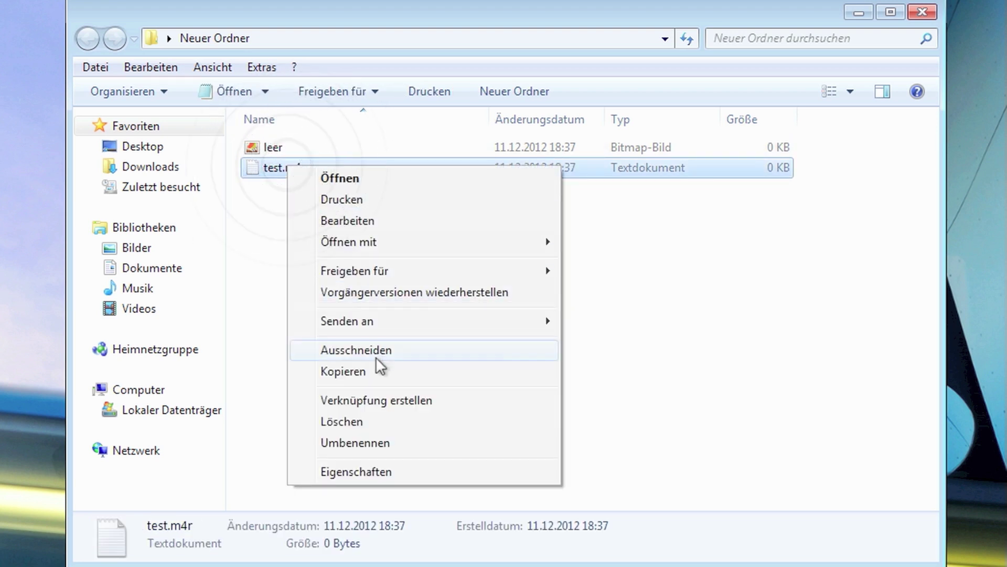
click(384, 442)
click(308, 168)
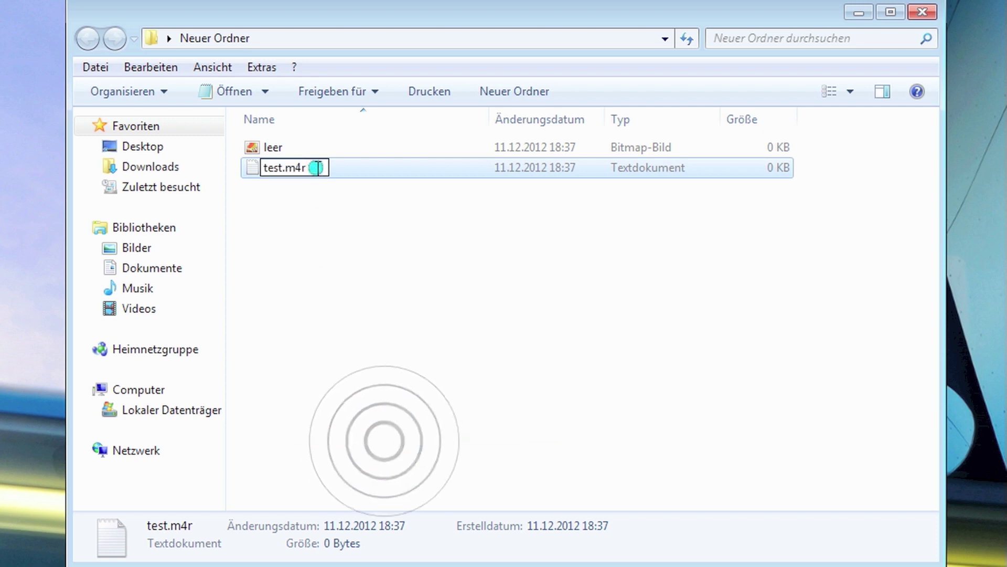
key(BackSpace)
key(BackSpace)
key(BackSpace)
key(BackSpace)
click(336, 222)
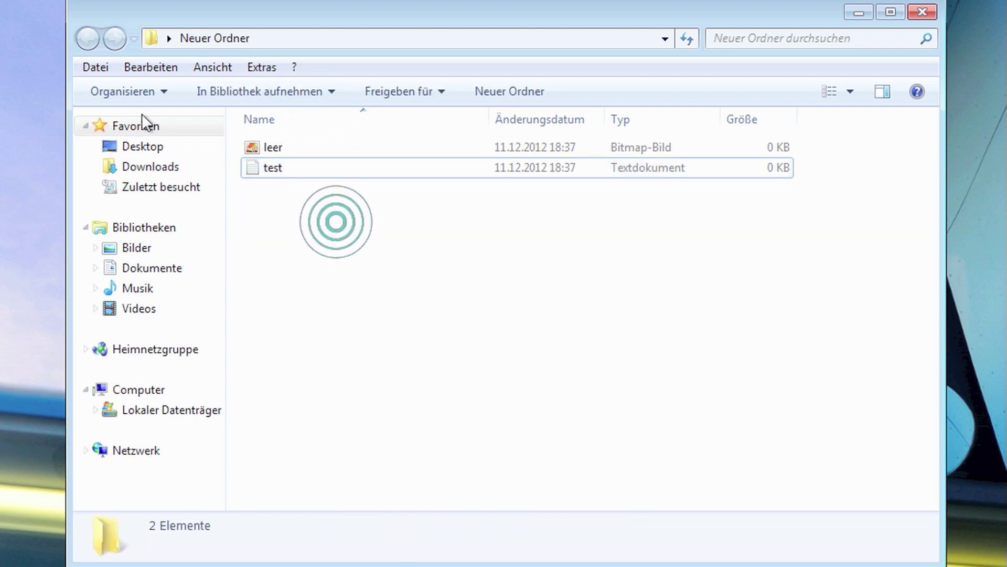
Step: Open the folder options to view the advanced file and folder settings, and close them without changes
click(165, 92)
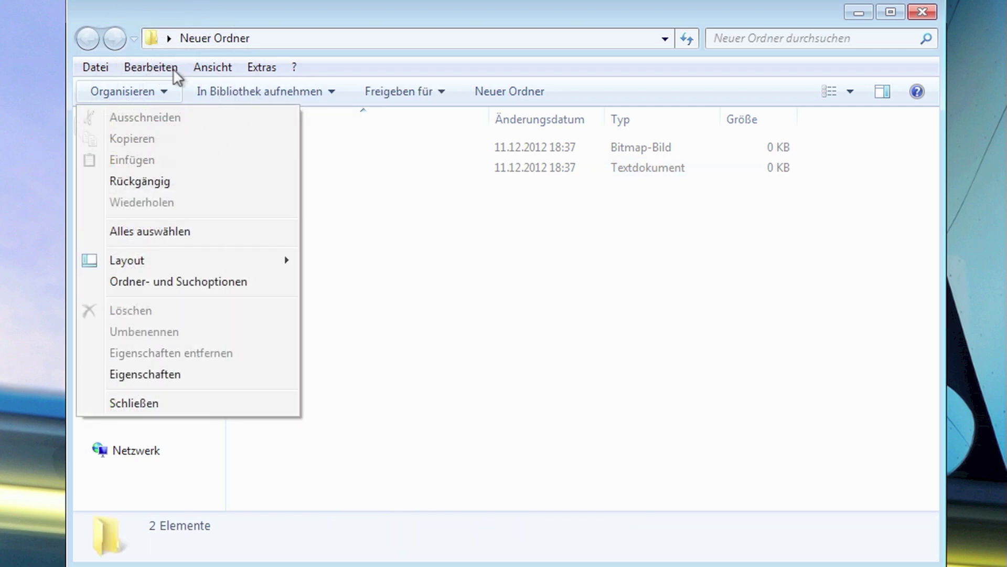
click(198, 70)
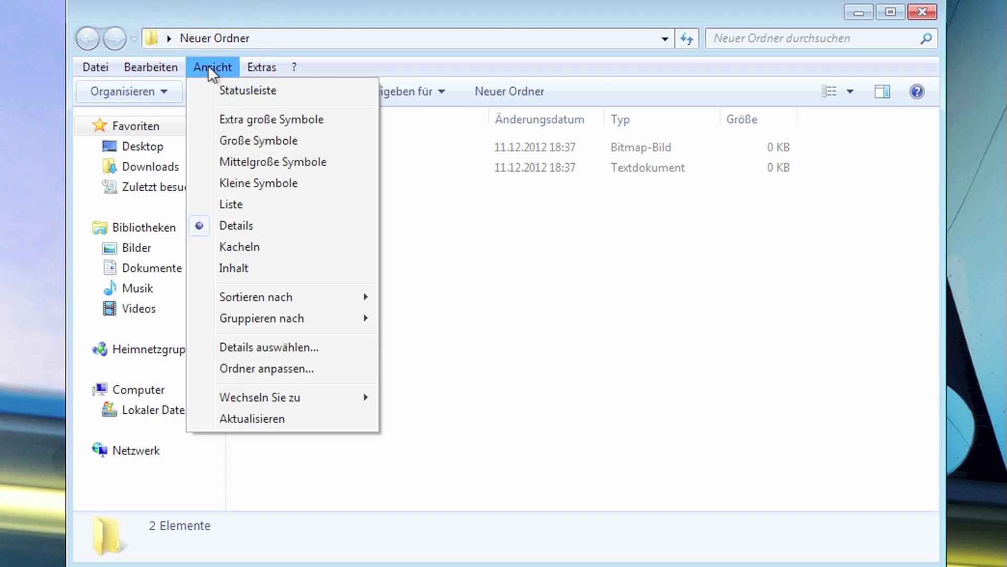
mouse_move(269, 65)
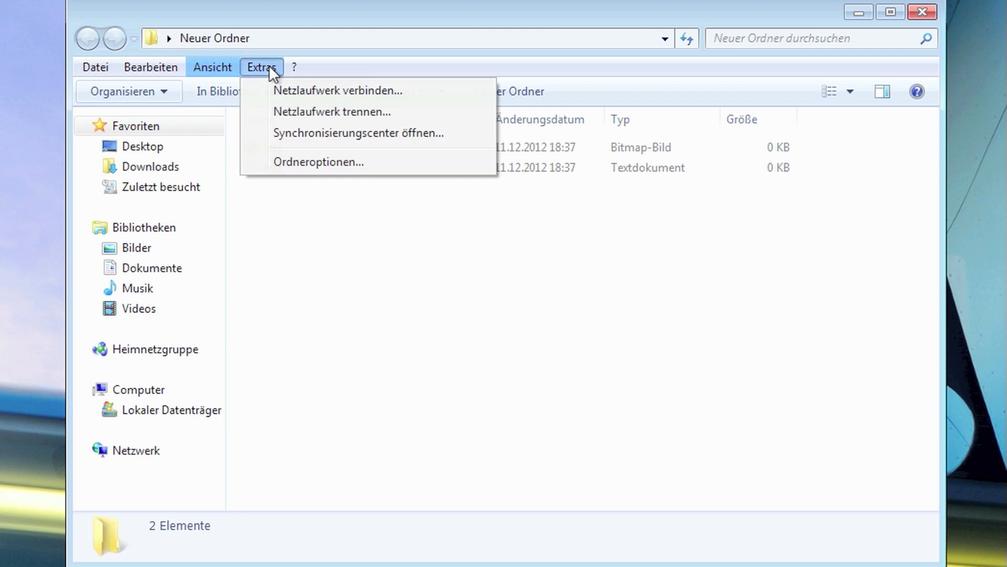
click(284, 160)
click(195, 118)
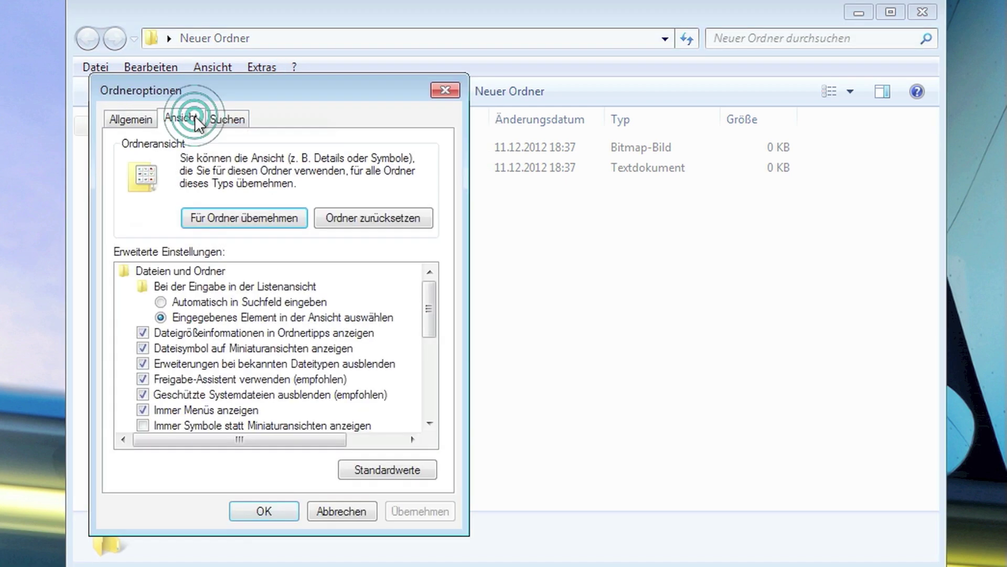
click(445, 89)
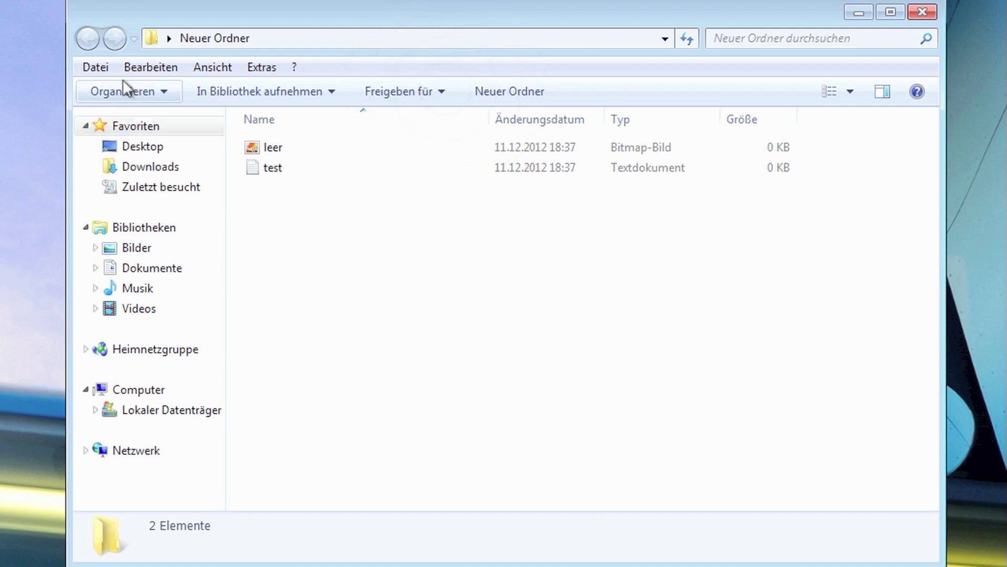
click(136, 93)
click(159, 280)
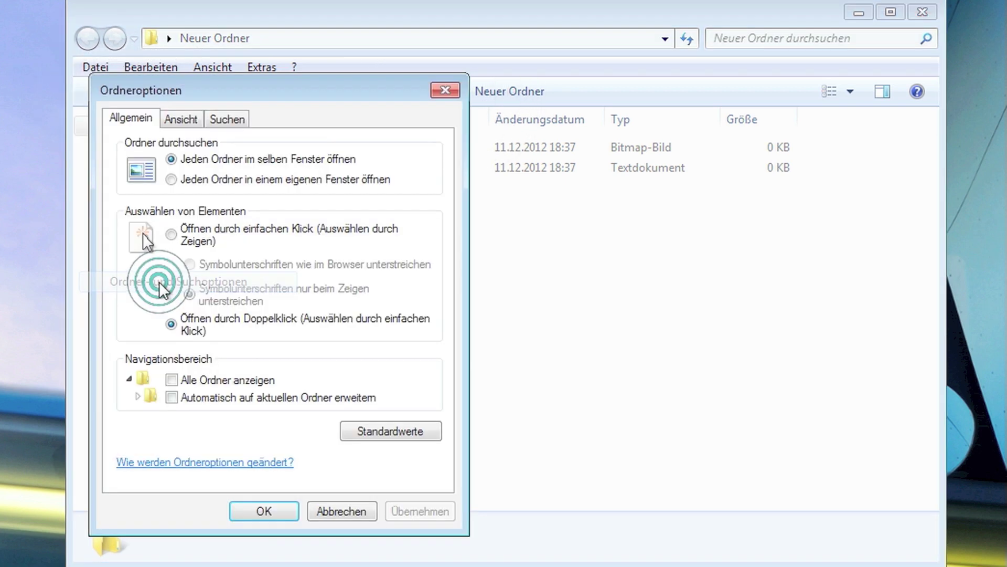
click(437, 92)
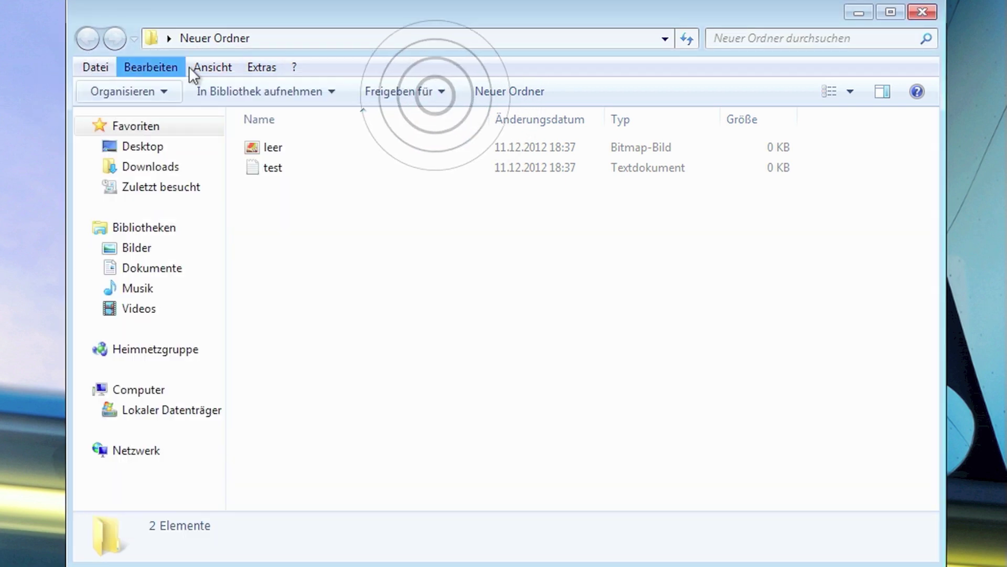
Step: Turn off "Erweiterungen bei bekannten Dateitypen ausblenden" in the folder options and apply the change
click(210, 68)
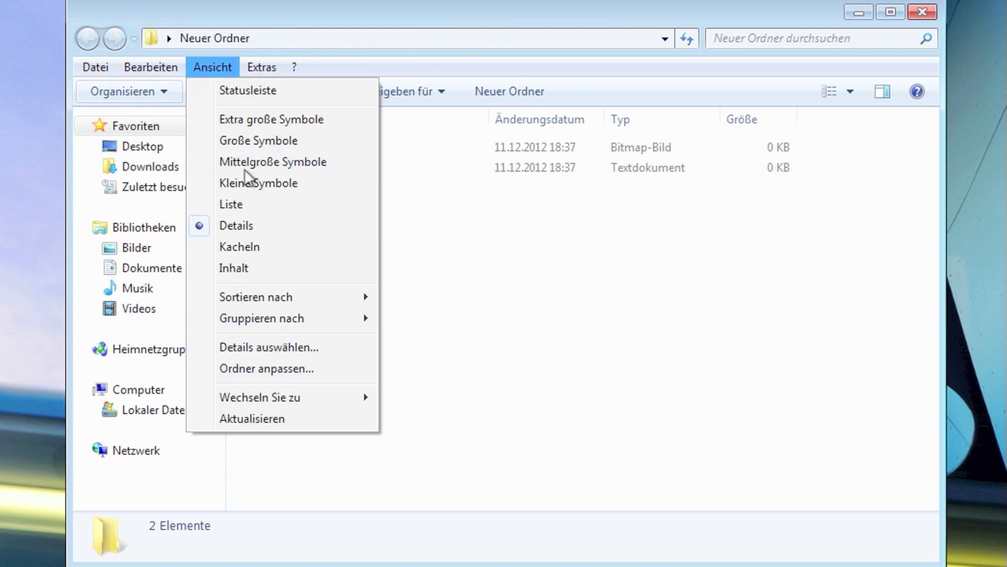
mouse_move(265, 62)
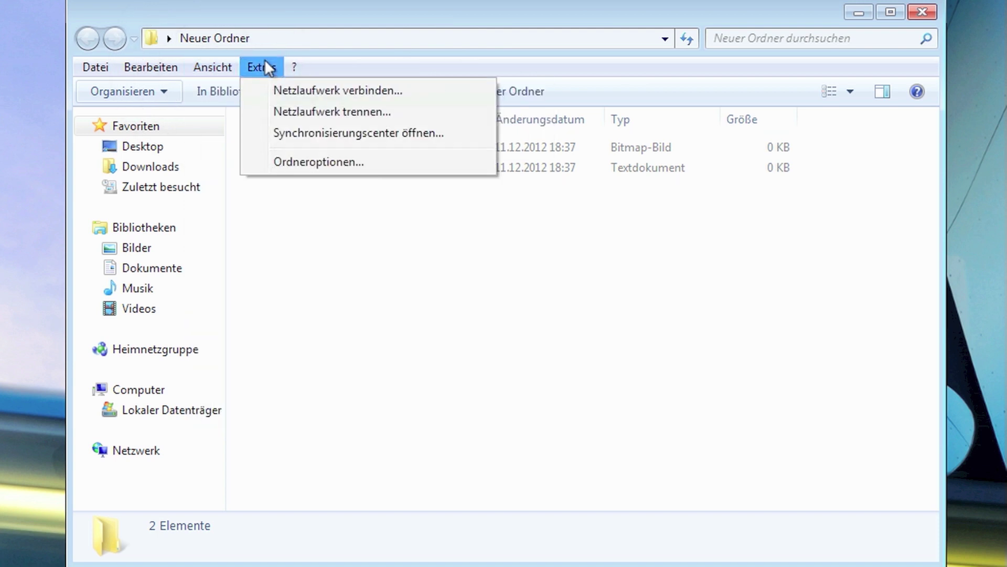
click(309, 163)
drag(256, 86, 536, 51)
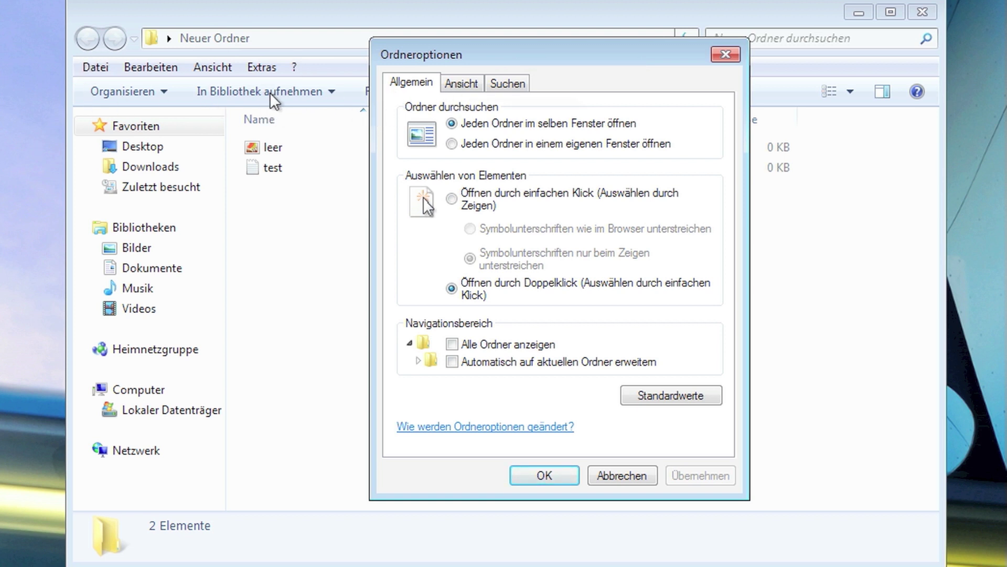
click(468, 86)
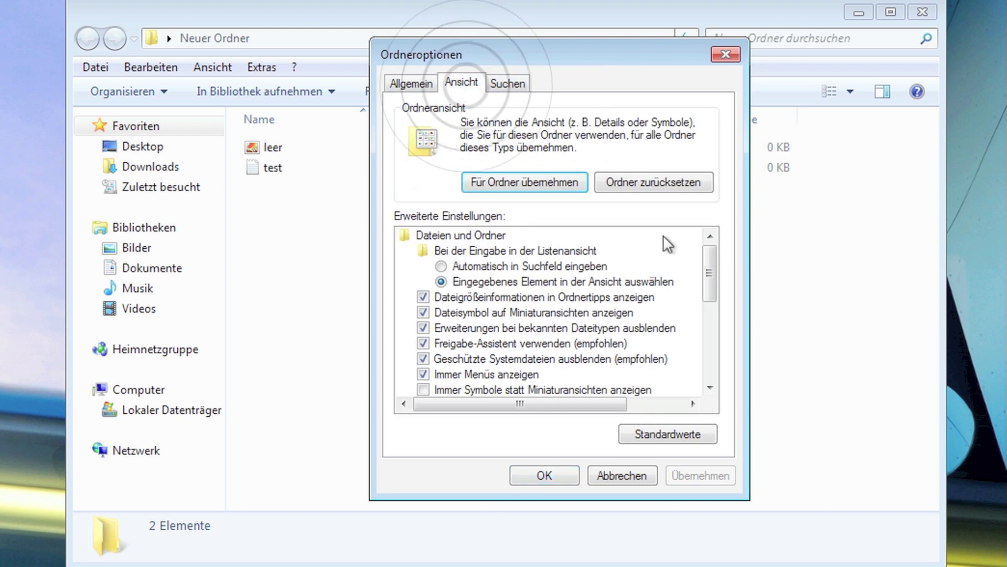
drag(714, 273, 692, 283)
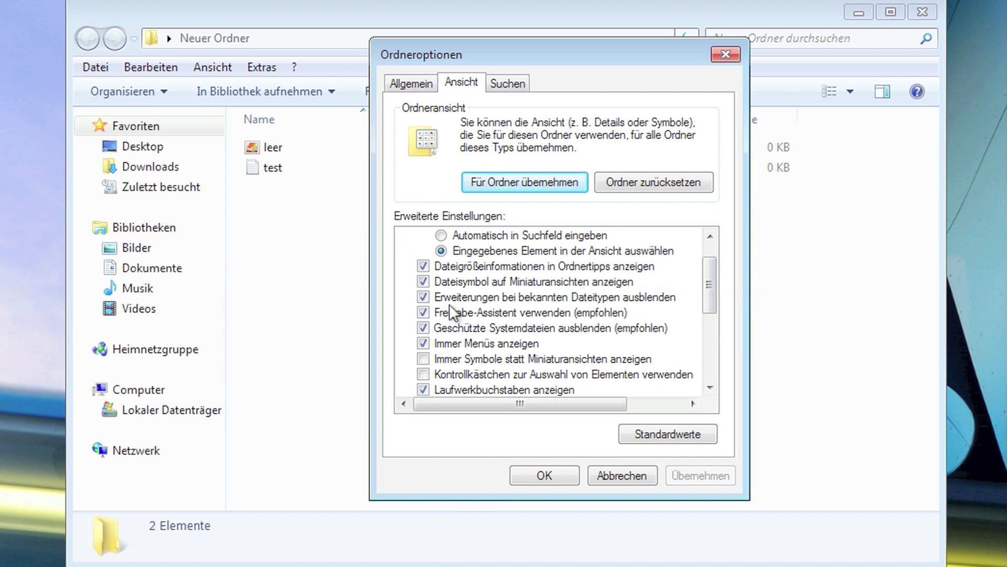
click(458, 295)
click(428, 295)
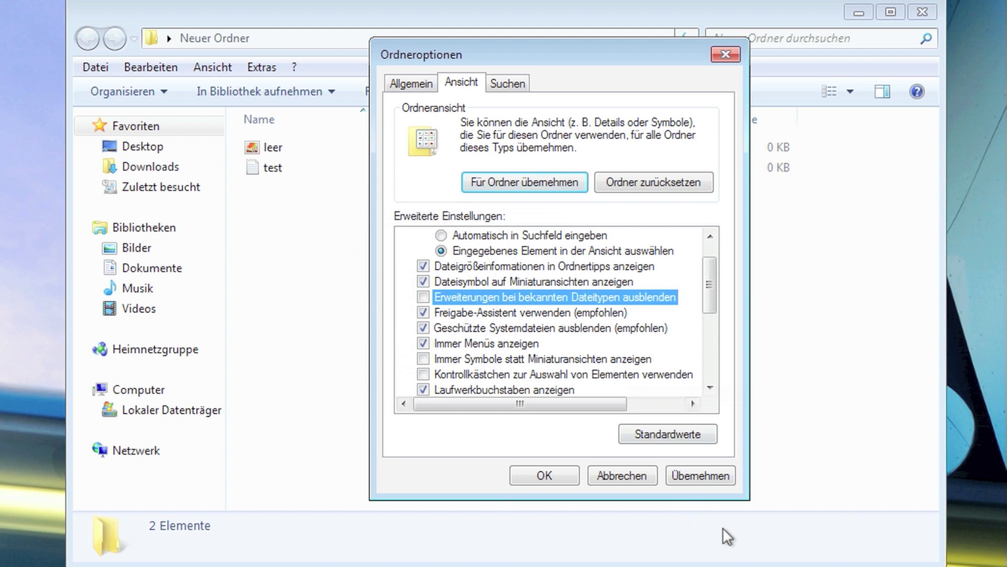
click(691, 476)
click(544, 476)
Step: Check the extensions in the file names in Neuer Ordner and close the folder window
click(436, 322)
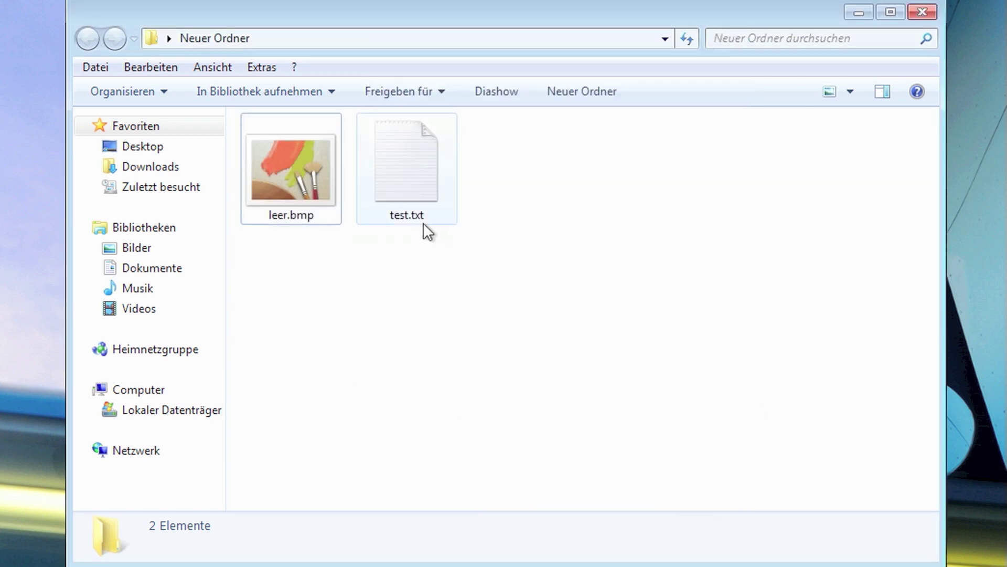
click(499, 251)
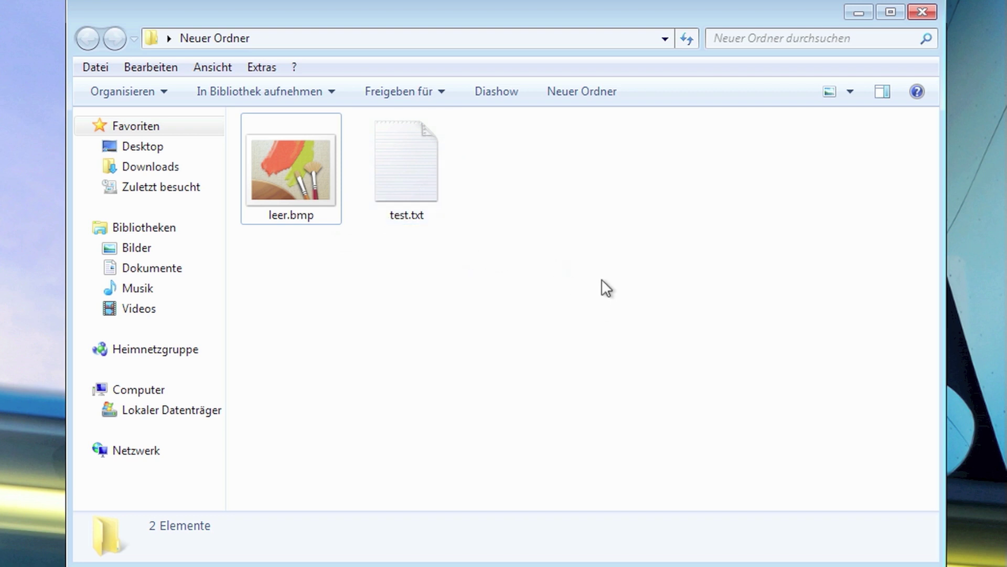
click(654, 181)
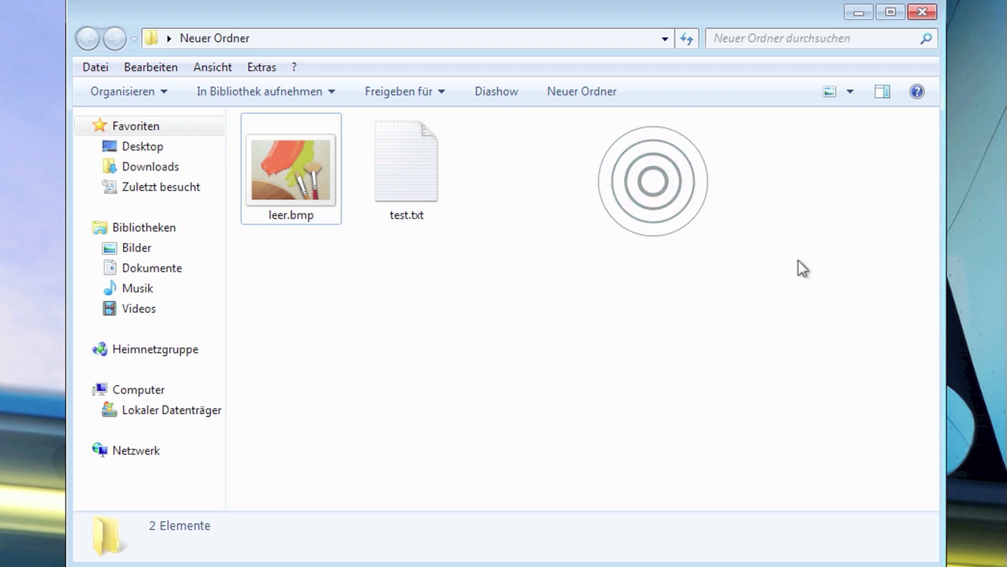
click(918, 14)
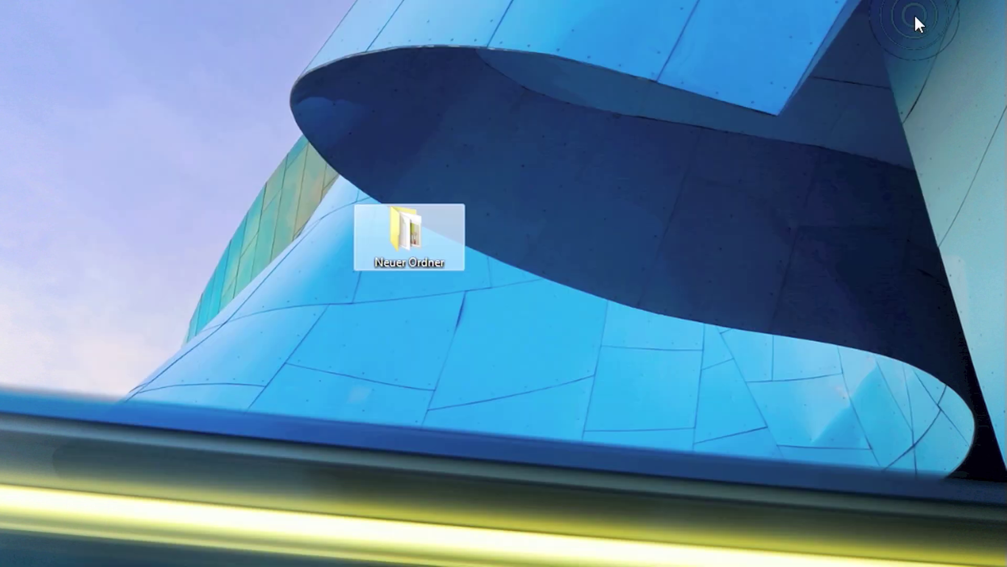
click(838, 70)
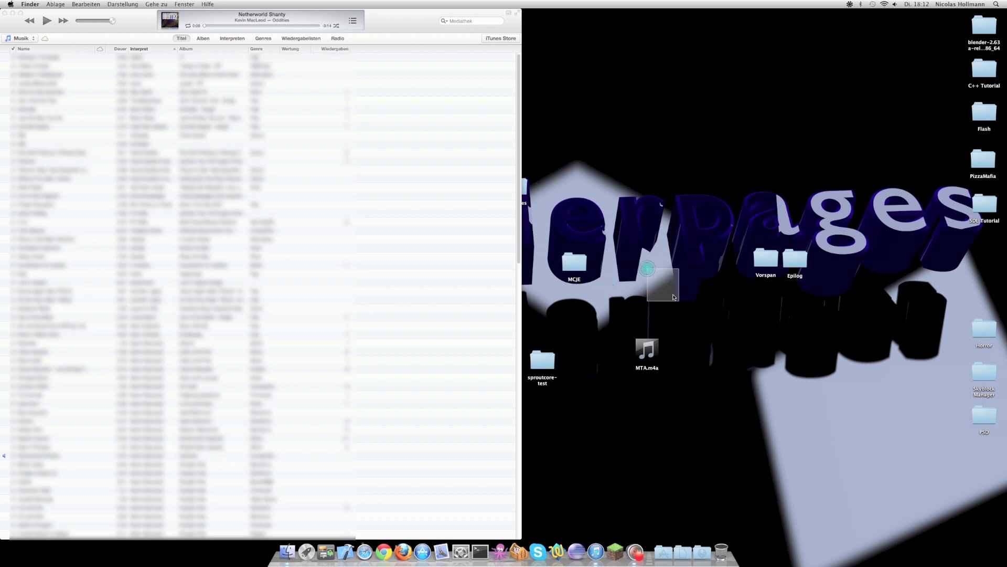
drag(704, 332, 720, 371)
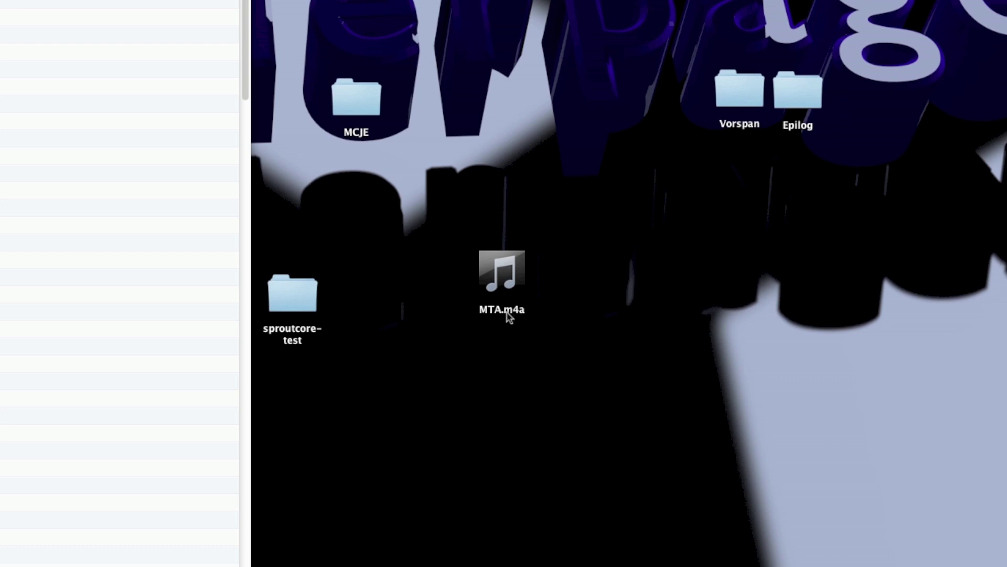
right_click(512, 314)
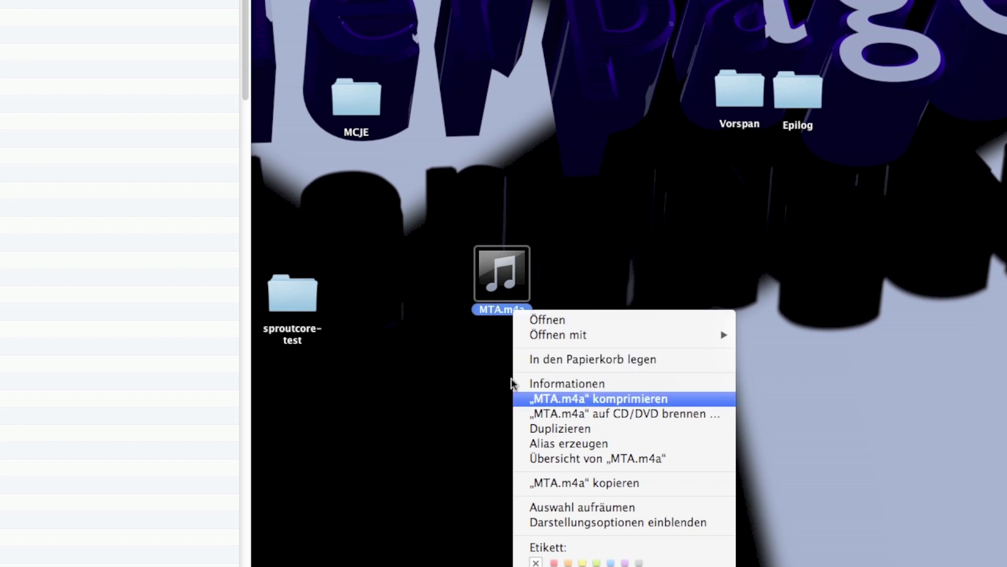
click(418, 372)
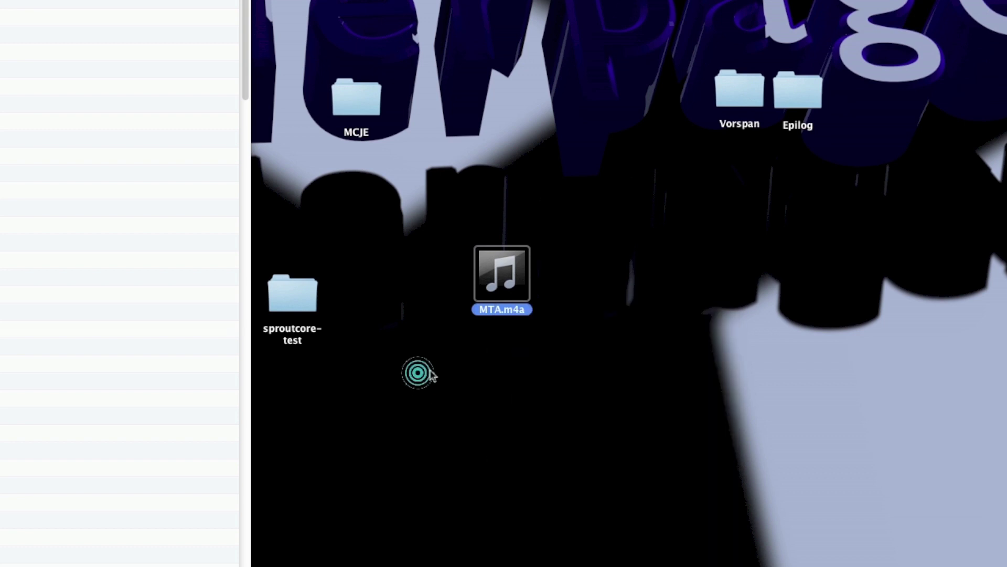
Step: Rename the MTA.m4a file on the Mac desktop as MTA.m4r and accept the extension change
click(495, 312)
click(513, 309)
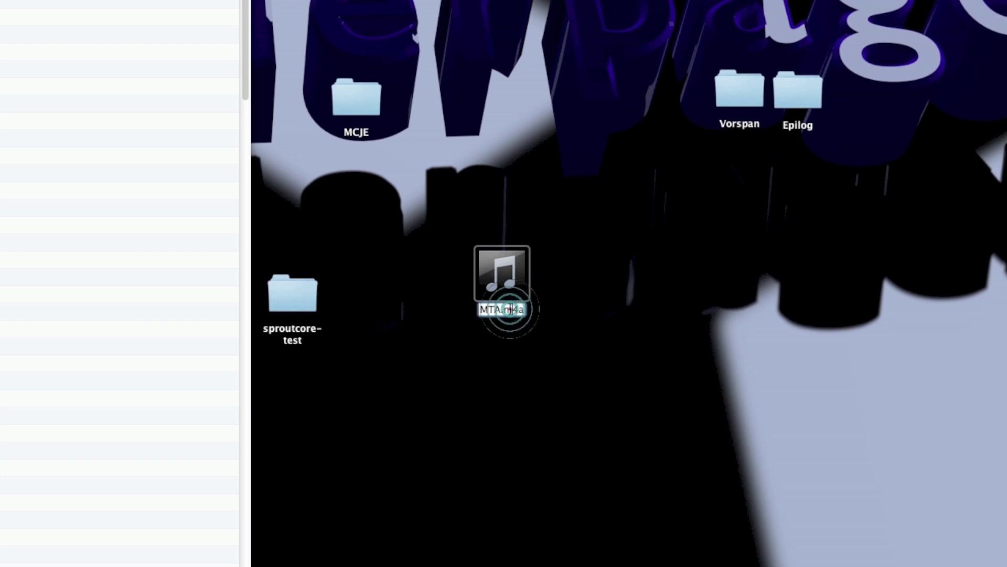
key(Right)
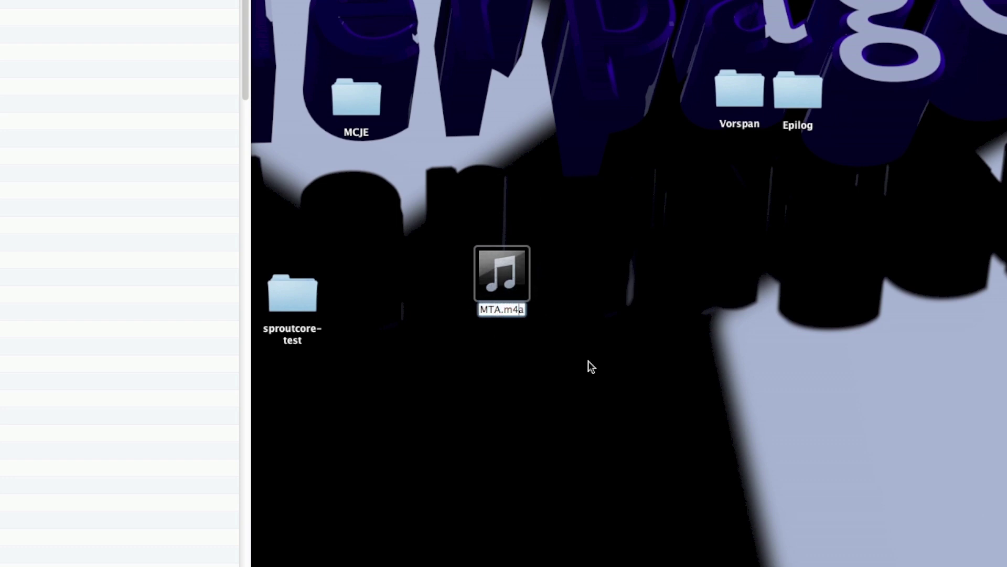
key(Left)
key(Left)
key(Right)
key(Right)
key(BackSpace)
text(r)
key(Return)
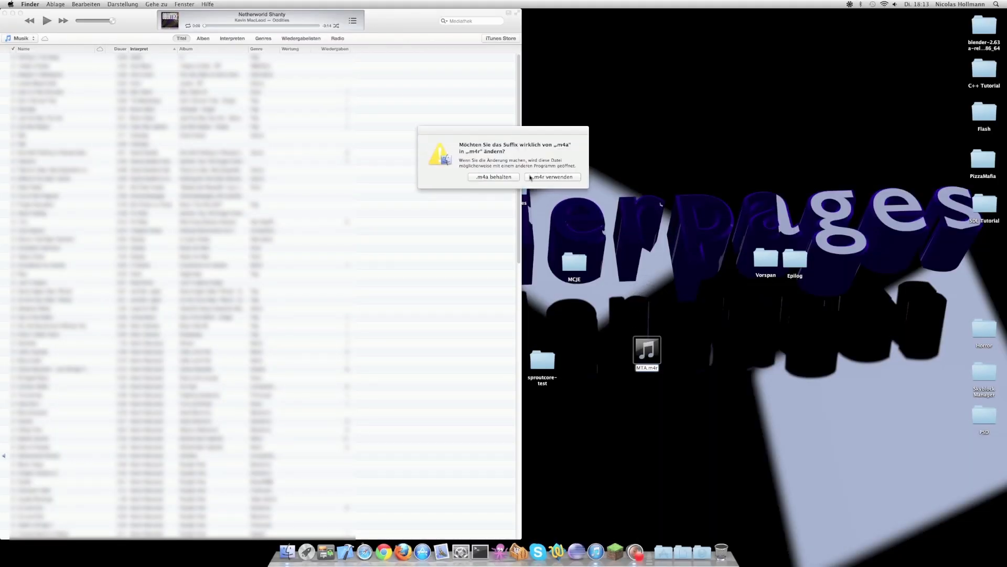
click(575, 178)
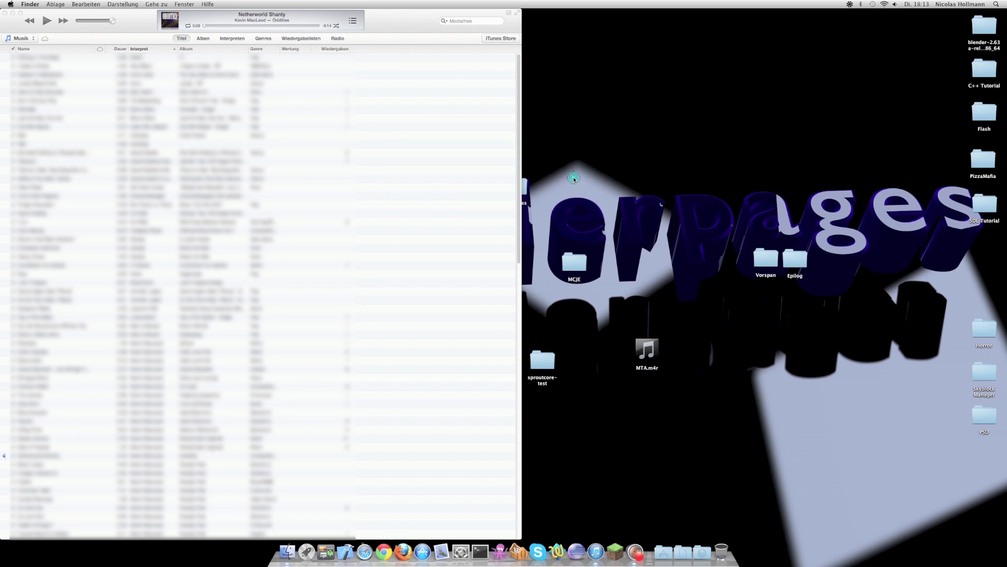
Step: Switch to iTunes and widen its library window across the whole screen
click(687, 309)
drag(522, 108, 1006, 258)
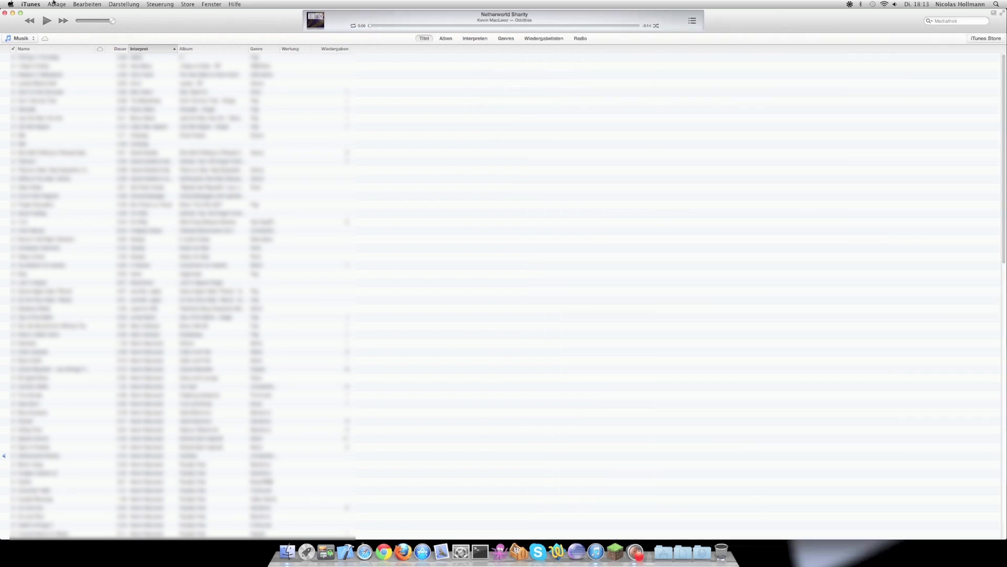
click(31, 4)
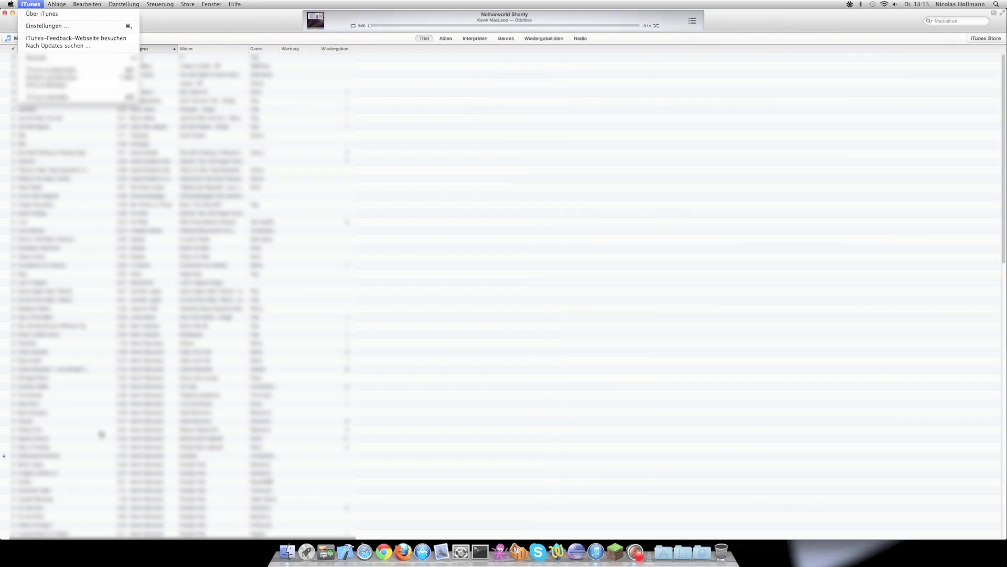
click(60, 416)
Step: Delete the 0:30 version of MTA from the music library, moving its file to the trash, and empty the trash
click(74, 402)
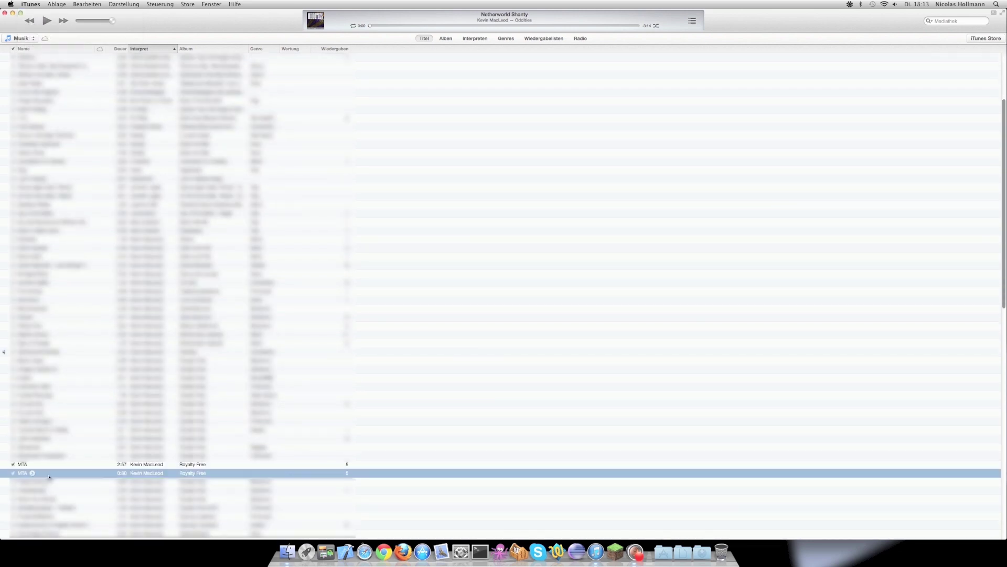
right_click(49, 473)
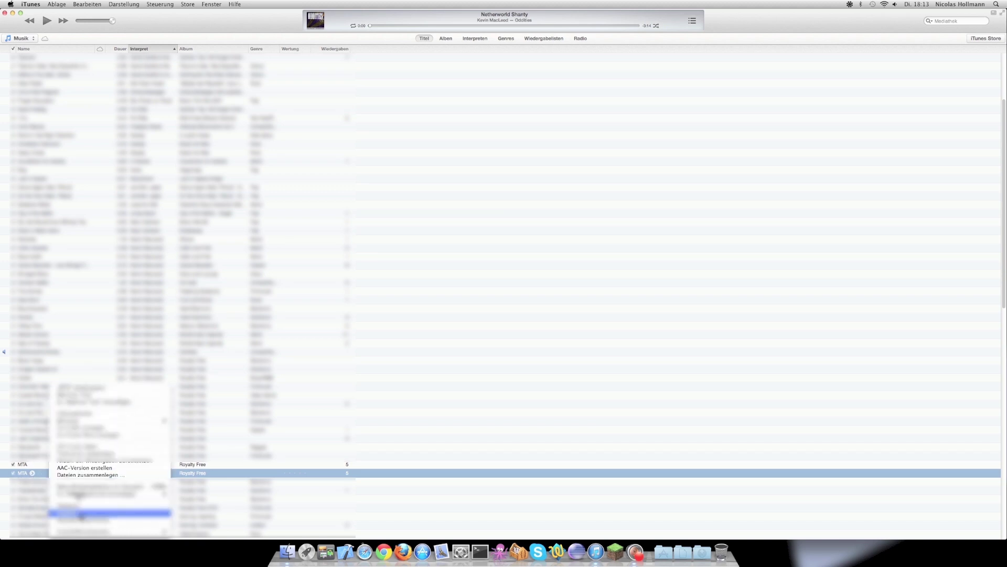
click(79, 519)
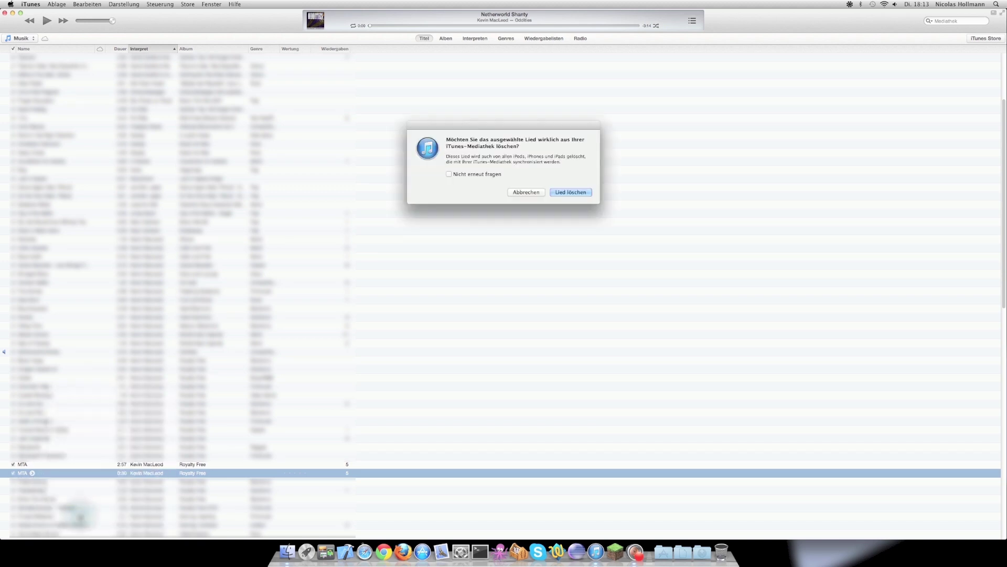
click(569, 192)
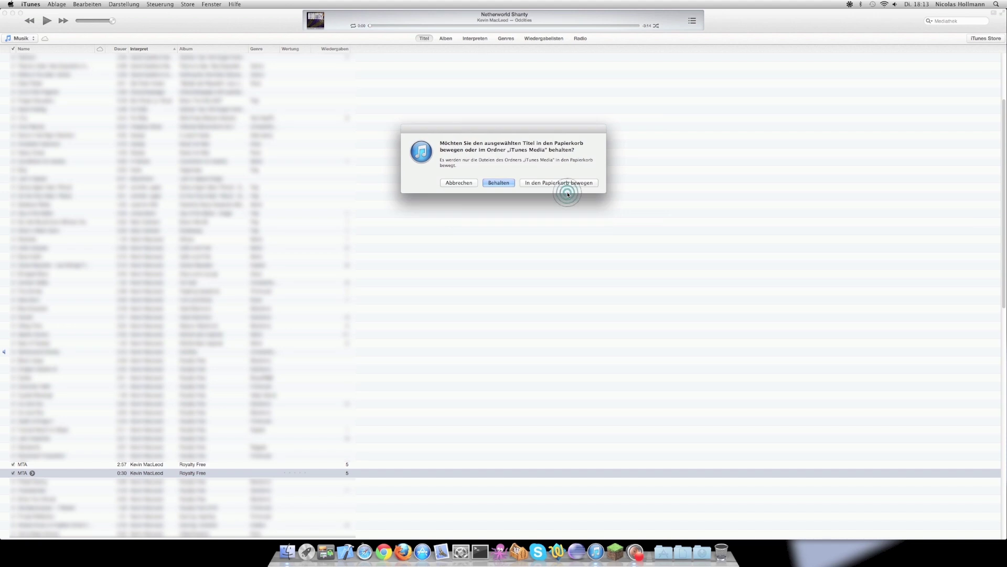
click(542, 186)
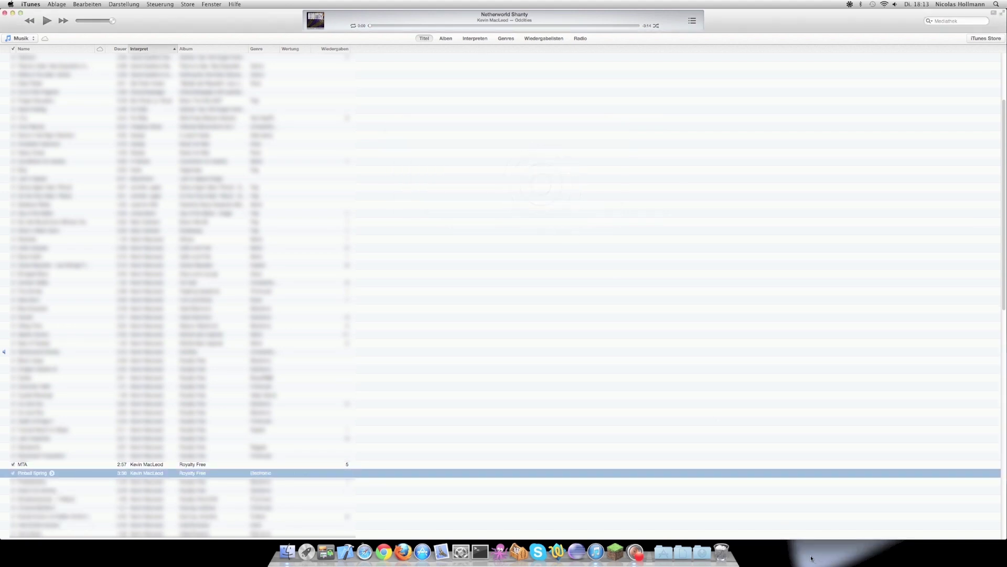
right_click(735, 525)
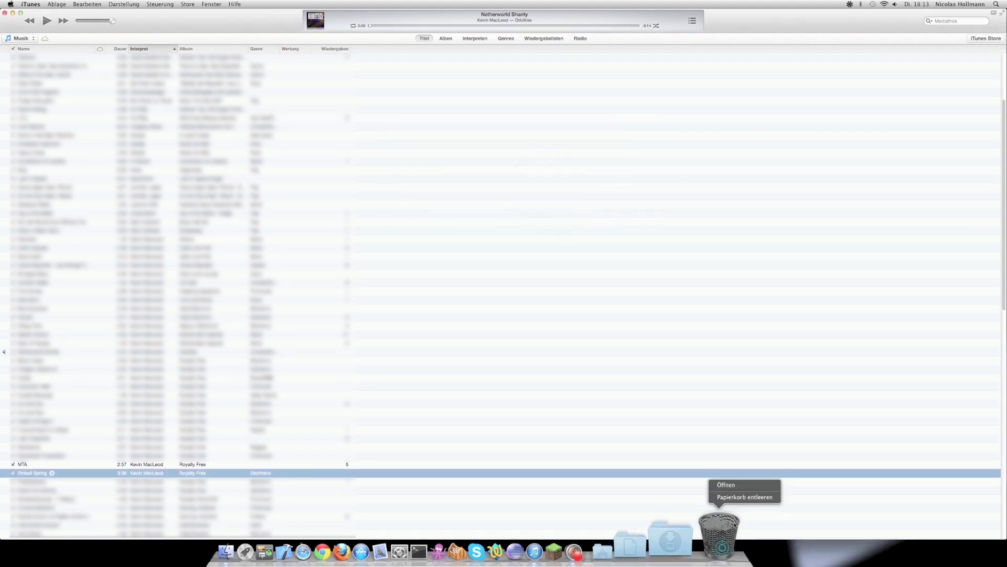
click(736, 498)
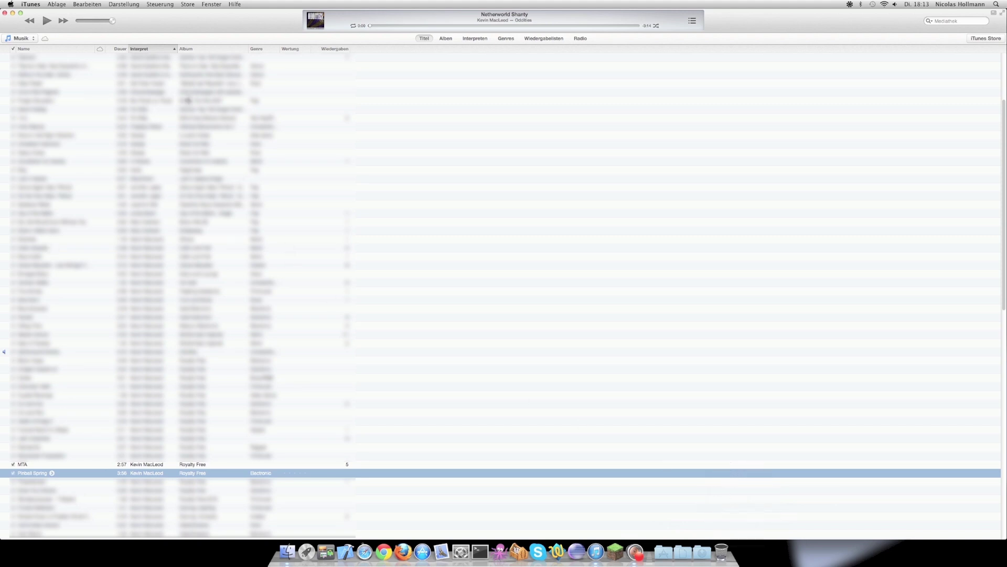
click(57, 4)
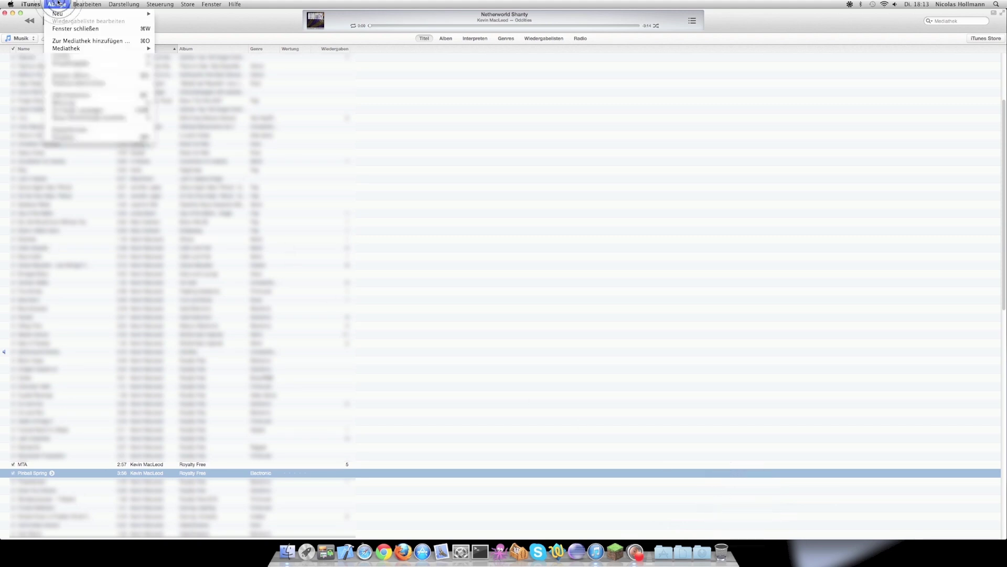
mouse_move(41, 2)
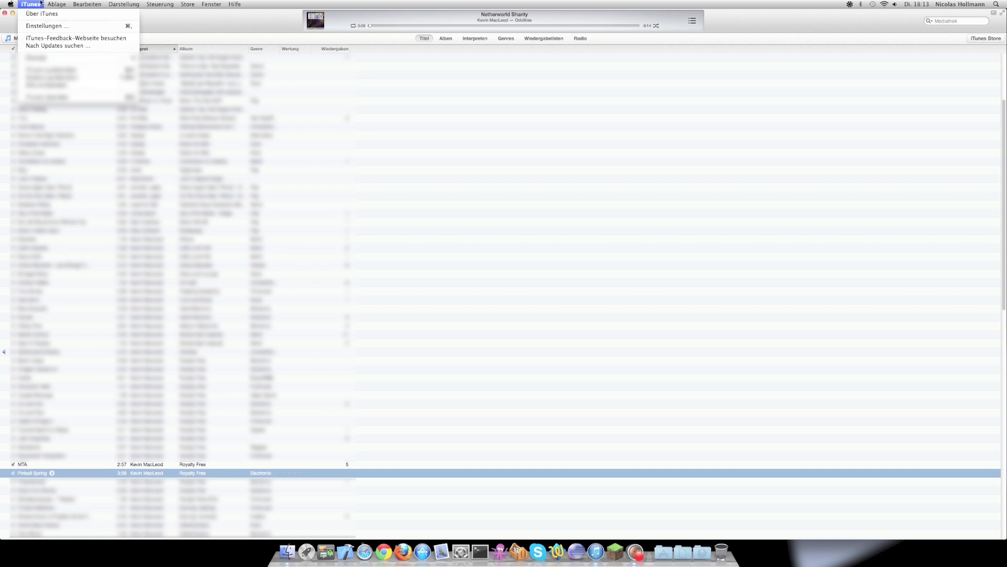
click(7, 22)
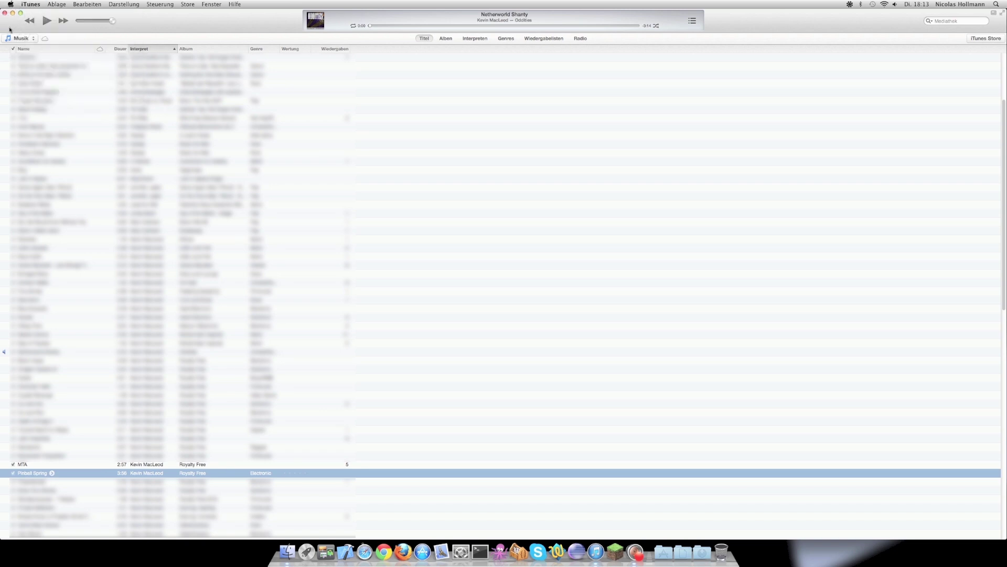
Step: Add the MTA.m4r file from the Schreibtisch folder to the iTunes library
click(56, 4)
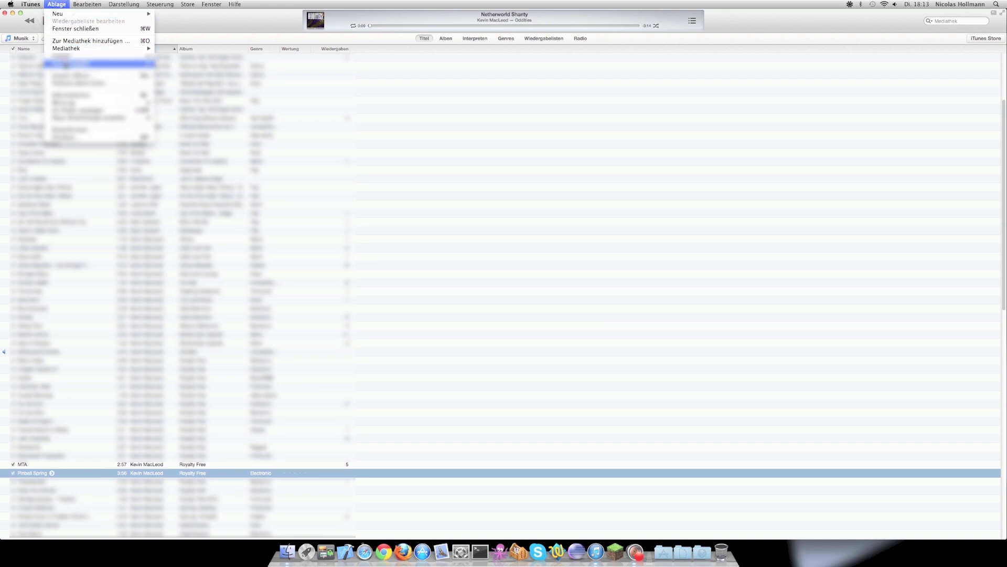
click(76, 41)
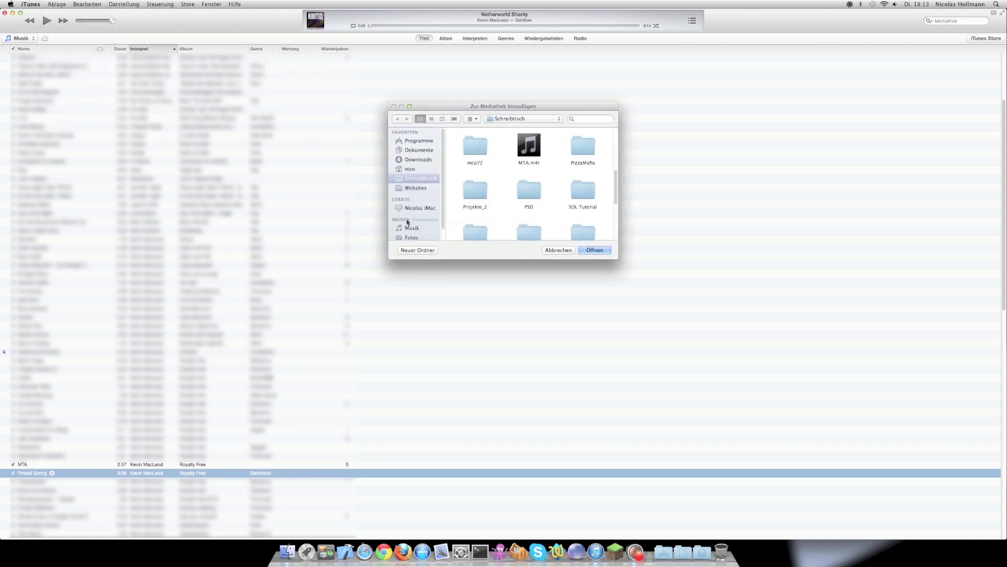
scroll(410, 225, down, 2)
scroll(549, 190, down, 5)
scroll(549, 190, up, 4)
click(529, 192)
click(598, 254)
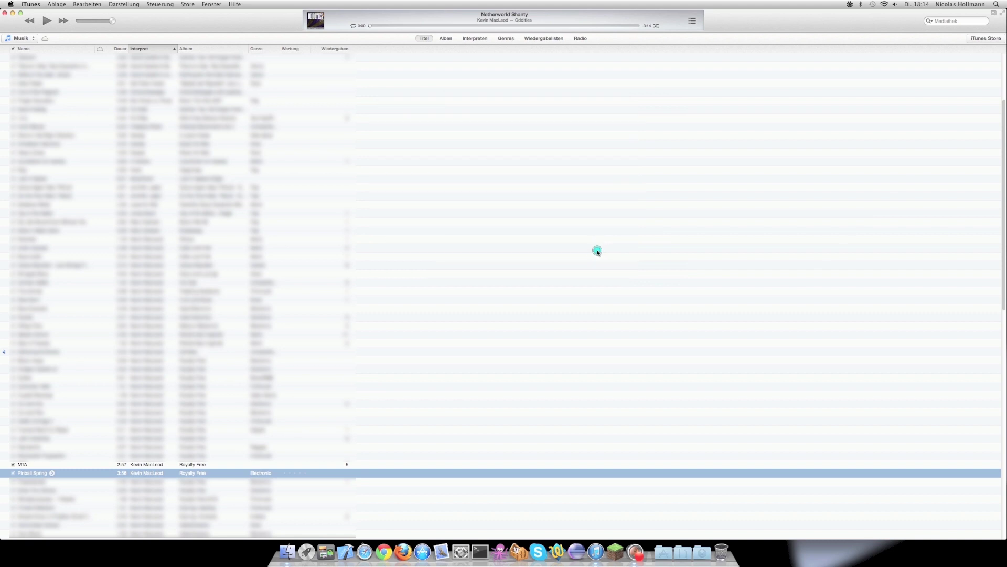
Step: Show the Töne category of the library and decline the iPod software update
click(29, 38)
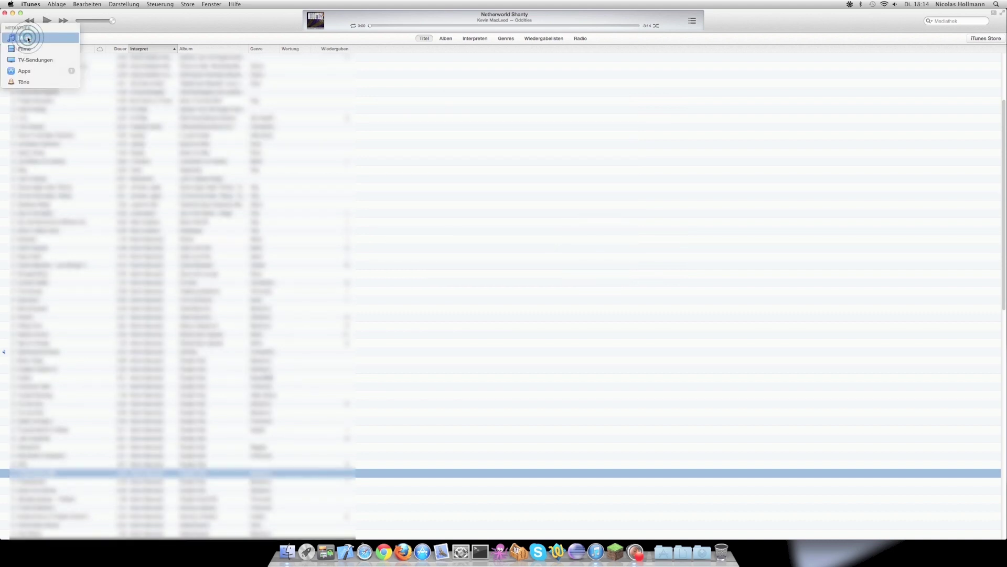
click(28, 79)
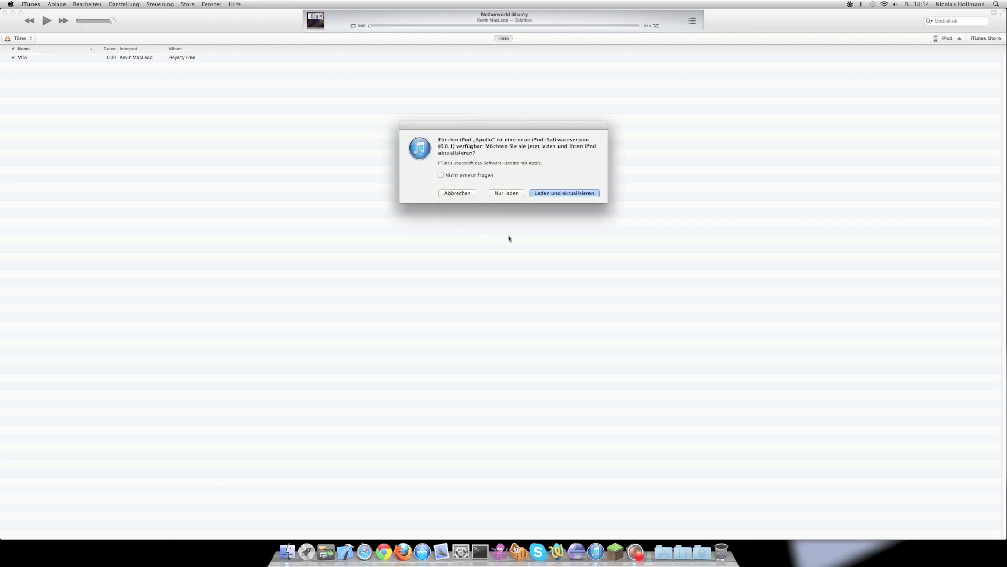
click(463, 193)
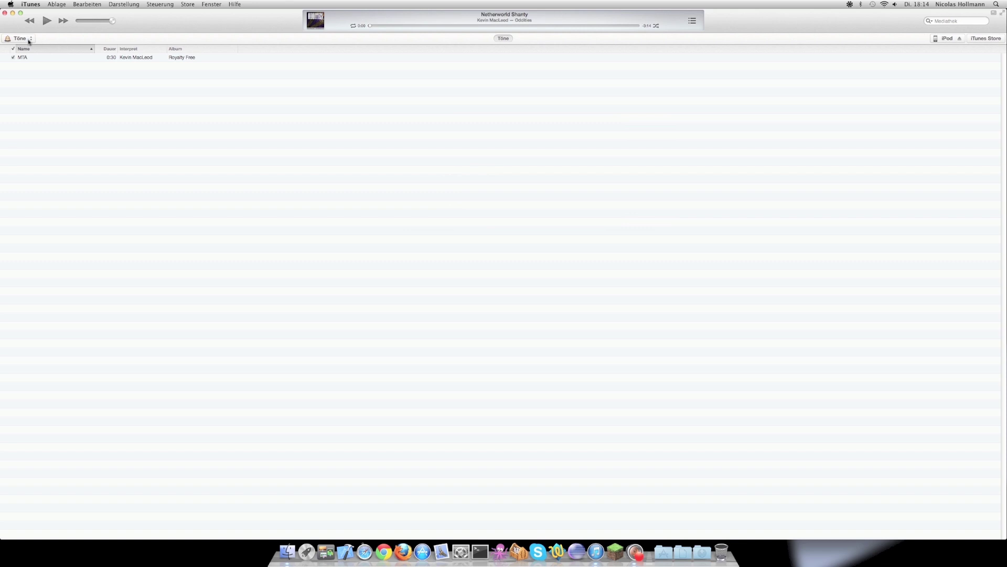
Step: Look over the connected iPod's overview page and return to the library's Töne list
click(945, 38)
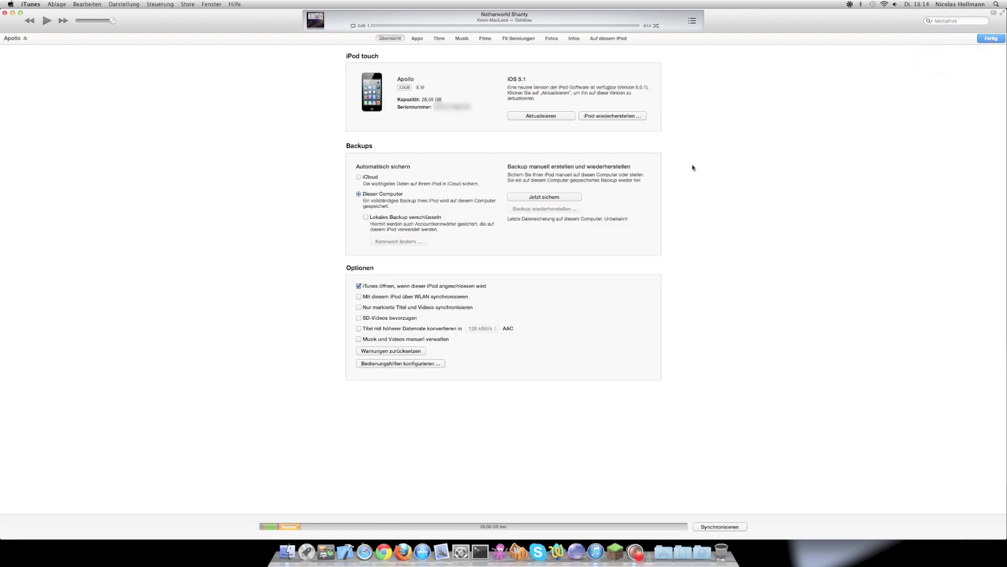
click(516, 77)
click(534, 80)
click(995, 39)
click(20, 38)
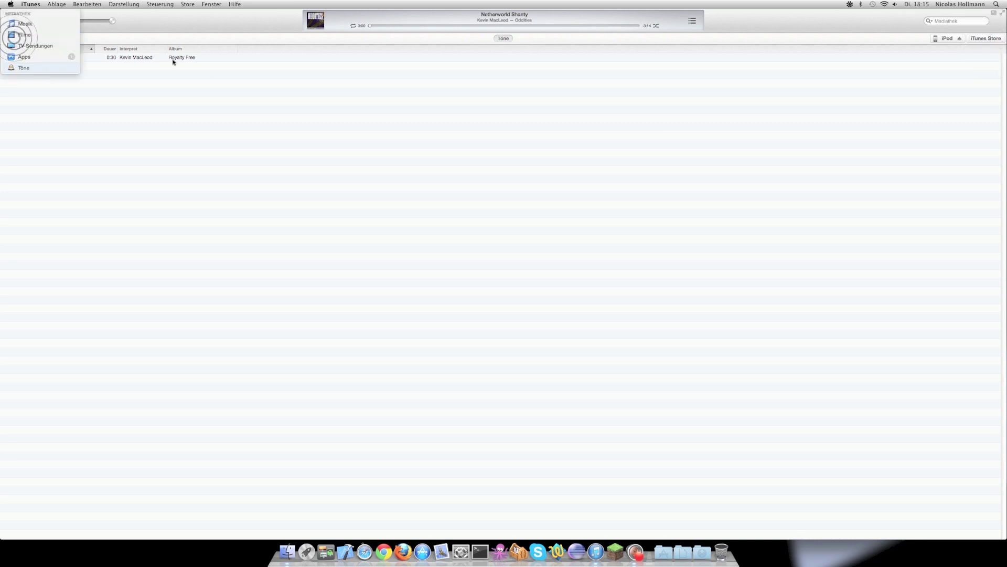
click(206, 83)
Step: Enable Töne synchronisieren for the iPod with Ausgewählte Töne, select the MTA tone, and return to the device overview
click(937, 38)
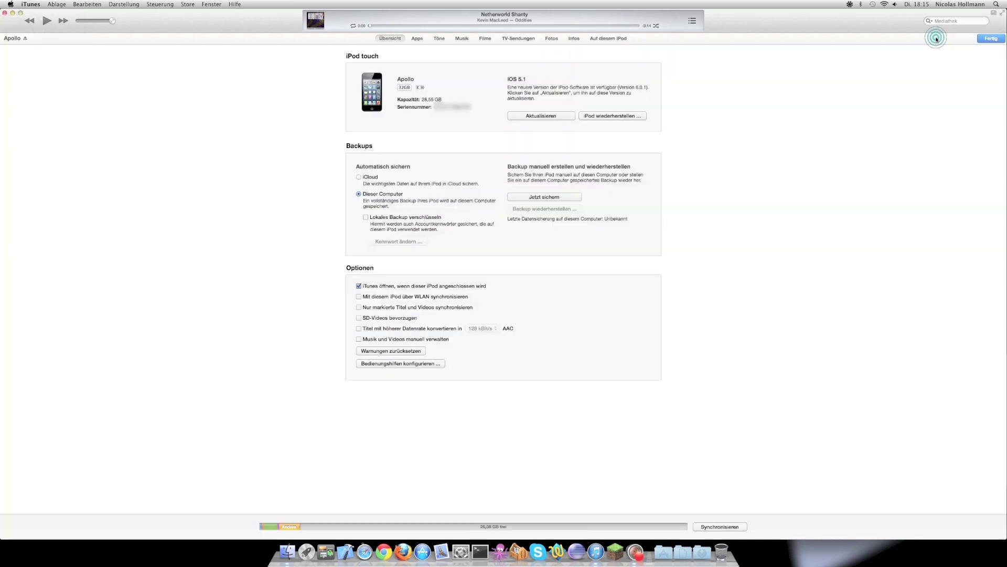
click(438, 39)
click(266, 56)
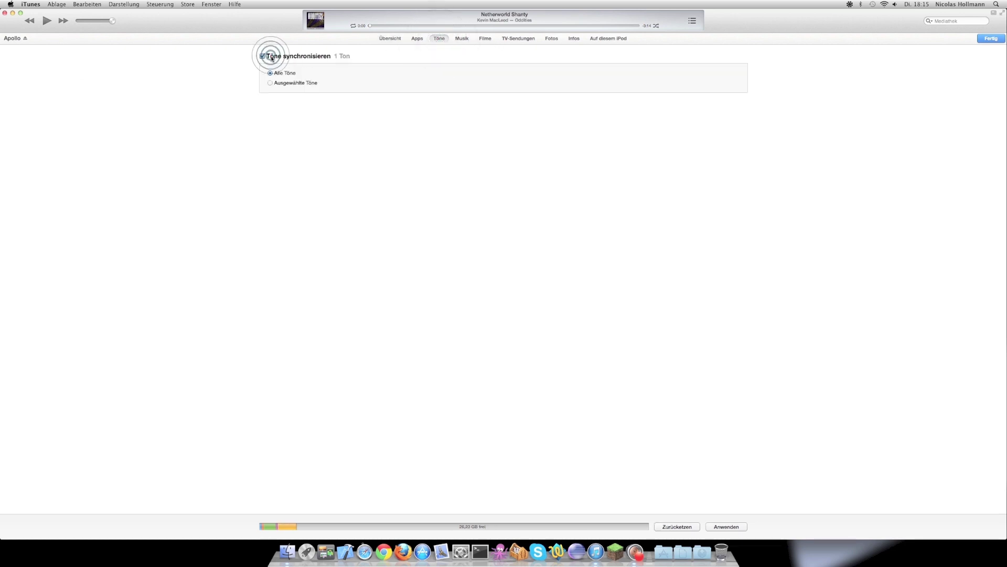
click(278, 83)
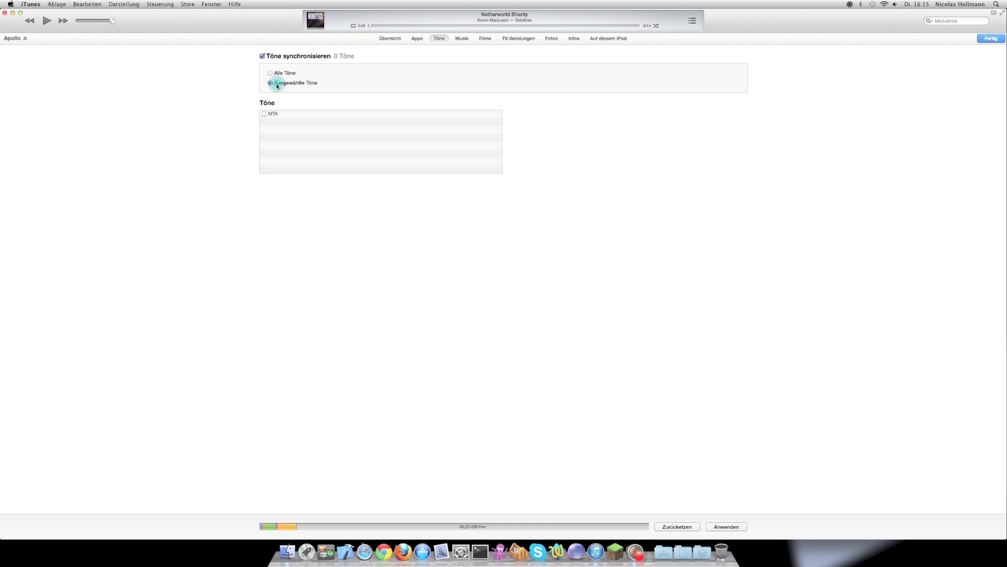
click(264, 114)
click(391, 40)
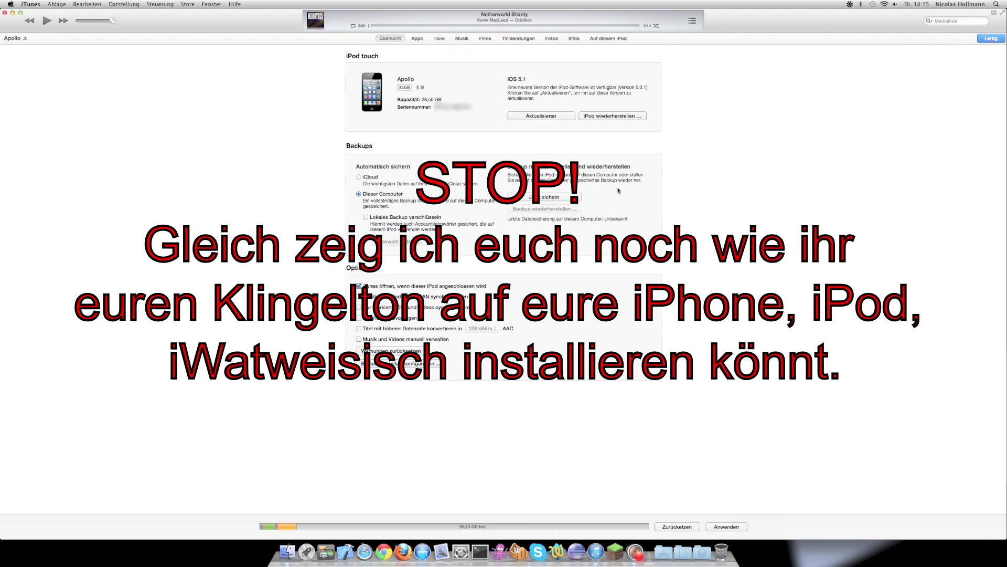
Step: Eject the iPod and switch the library from Töne to Musik
scroll(639, 196, down, 2)
click(19, 37)
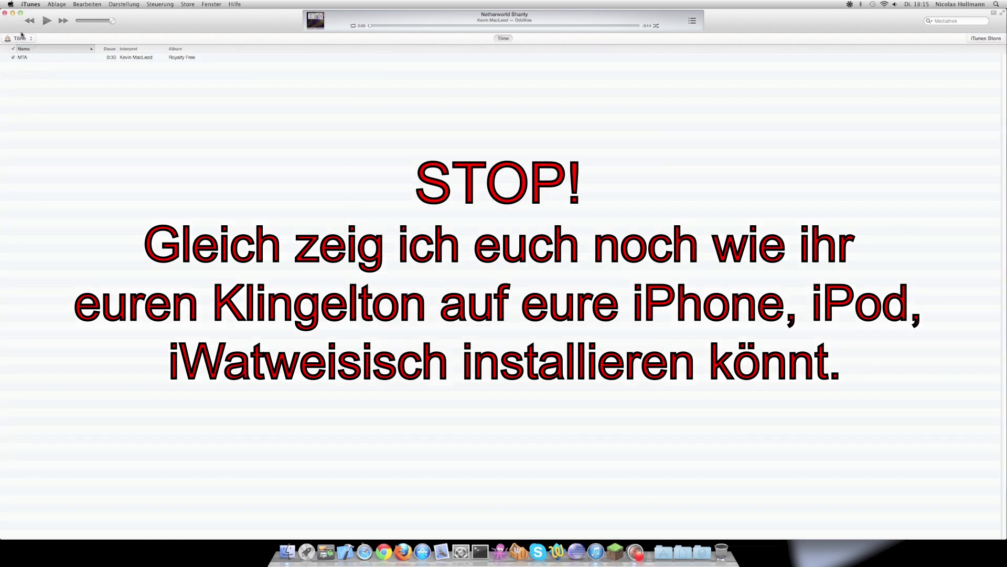
click(22, 37)
click(21, 22)
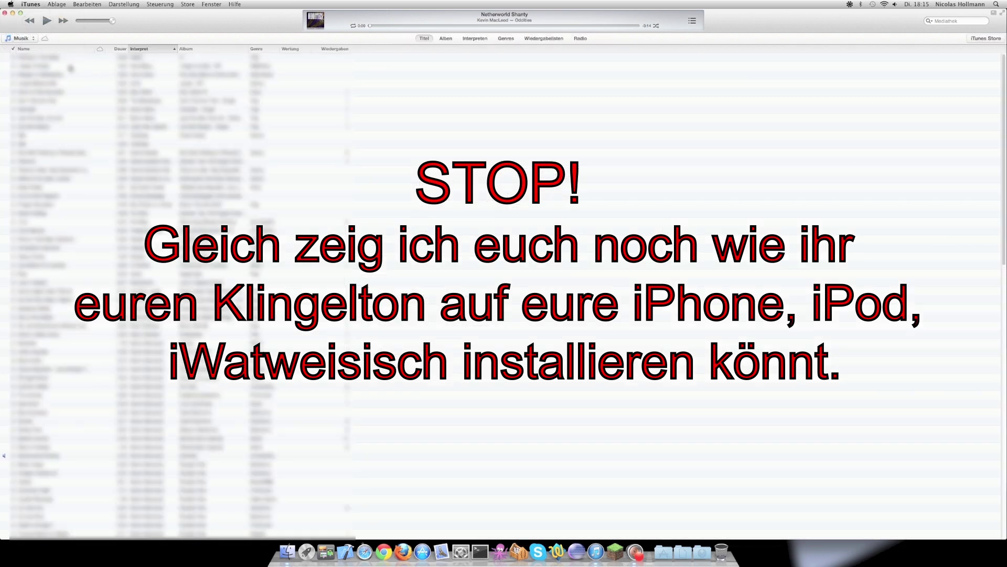